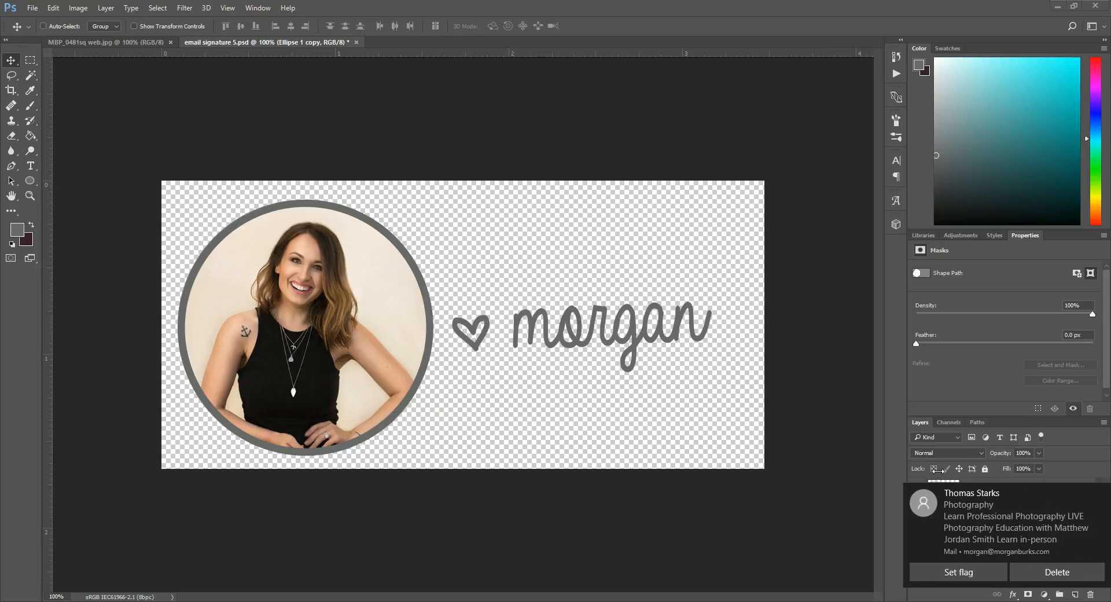
Dismiss the Windows mail notification covering the Layers panel
click(1101, 495)
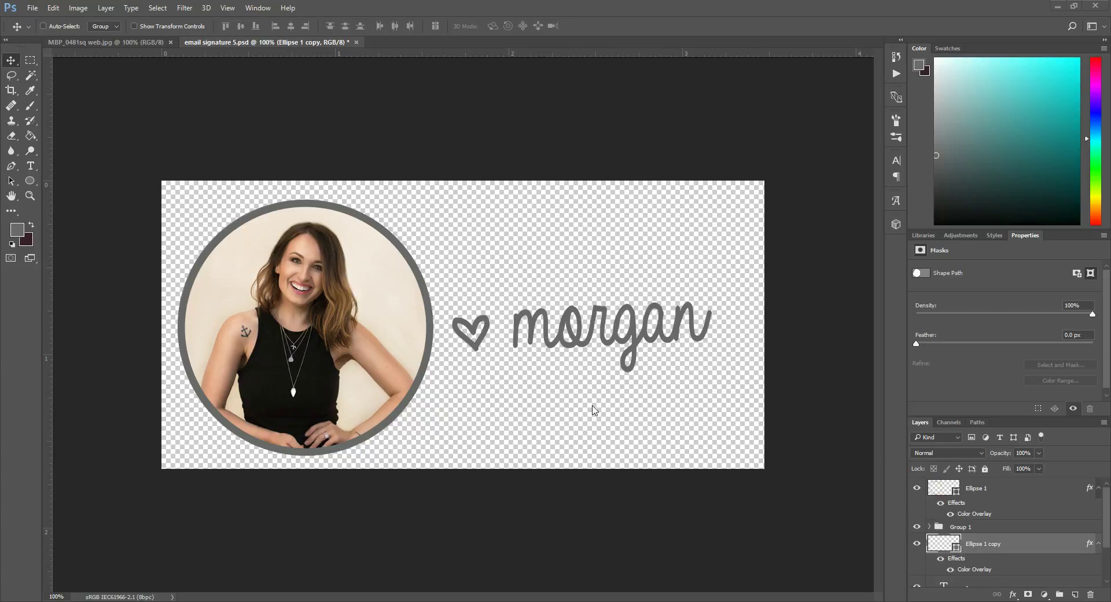
Create a new Default Photoshop Size document: 7 × 5 in, 300 ppi, white background
click(32, 8)
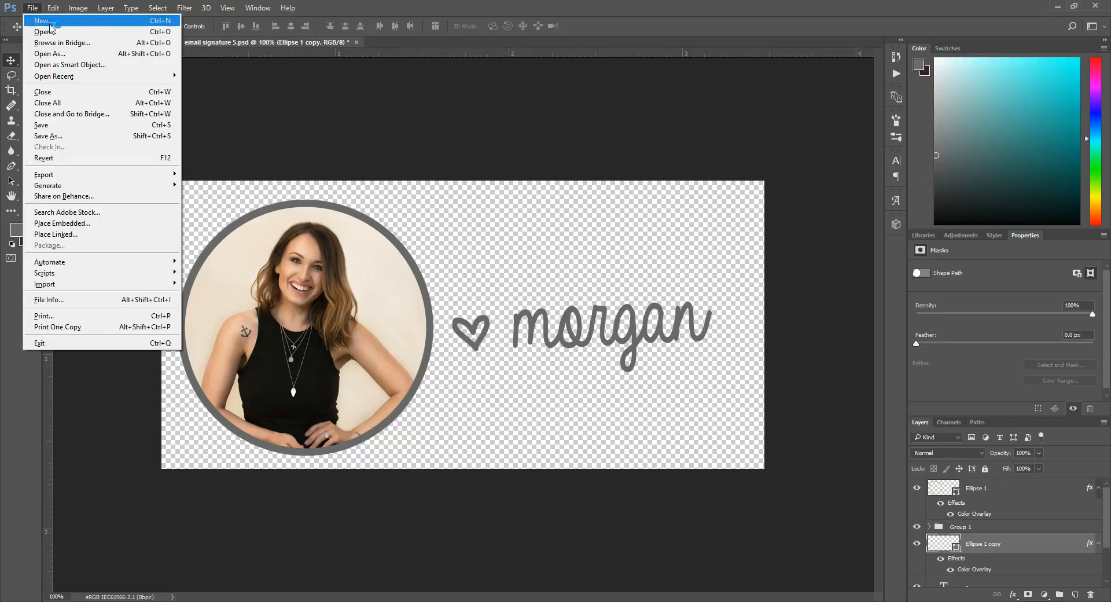
click(44, 19)
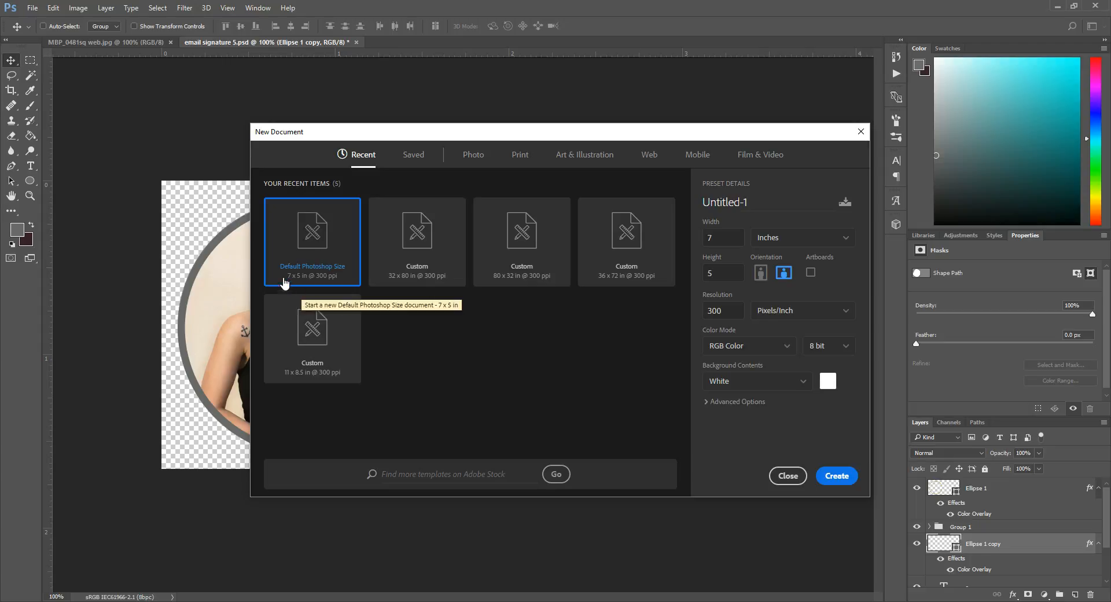
click(837, 476)
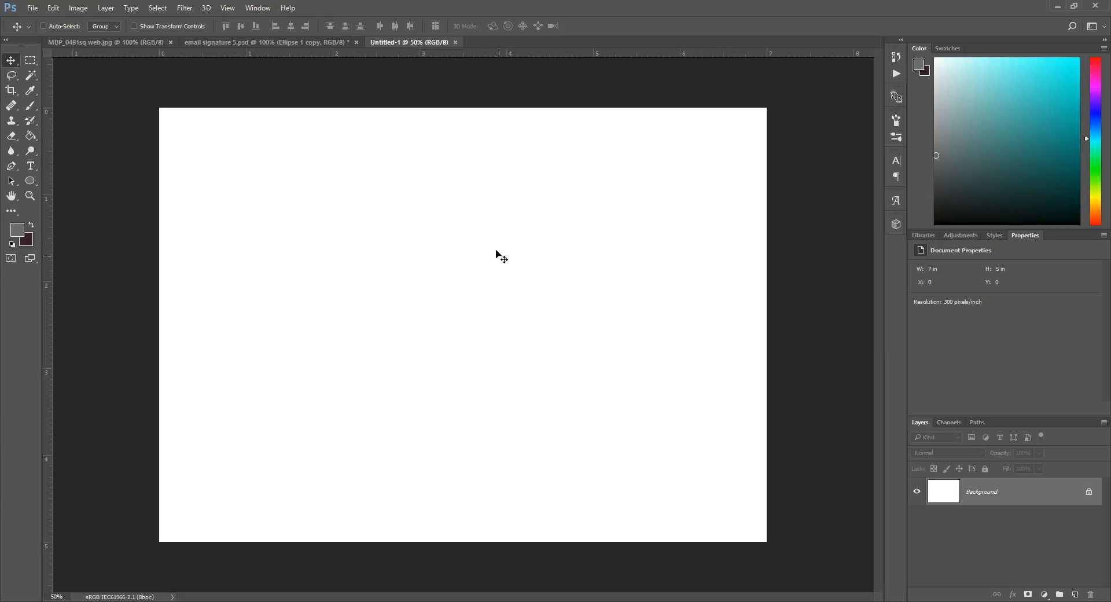
Drag the MBP_0481sq portrait into Untitled-1 as its own layer and move it left
click(81, 43)
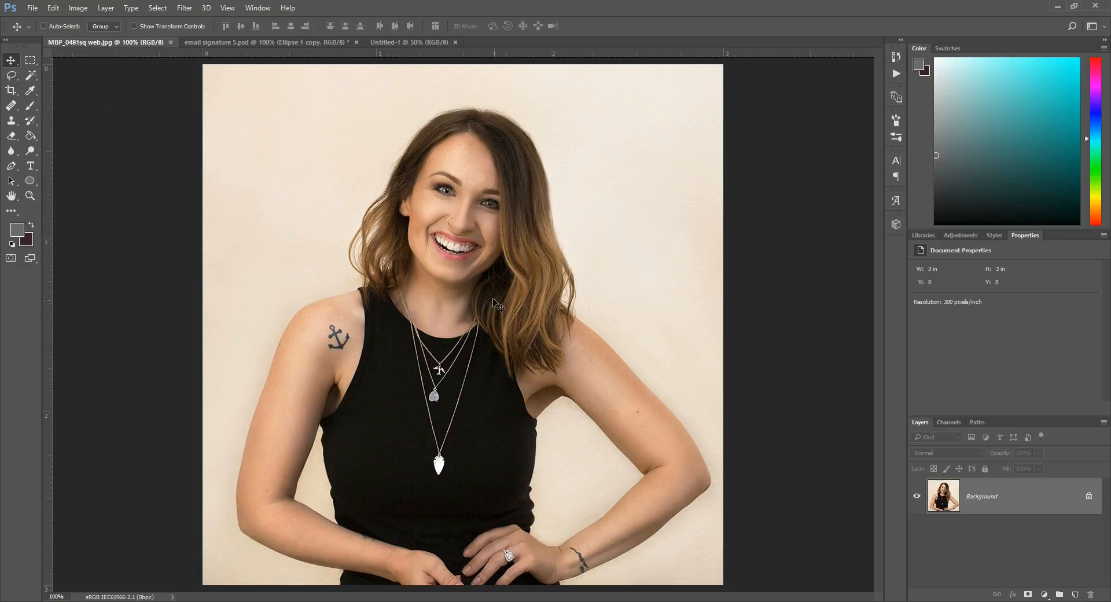
mouse_move(441, 280)
mouse_down()
mouse_move(450, 304)
mouse_move(422, 42)
mouse_move(447, 340)
mouse_up()
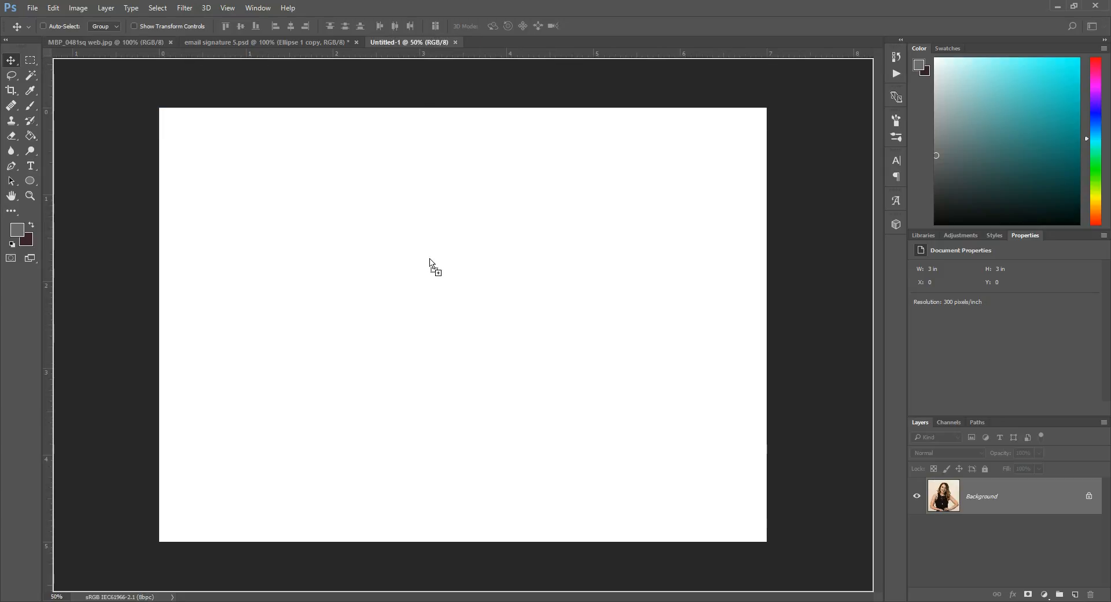
drag(447, 339, 487, 359)
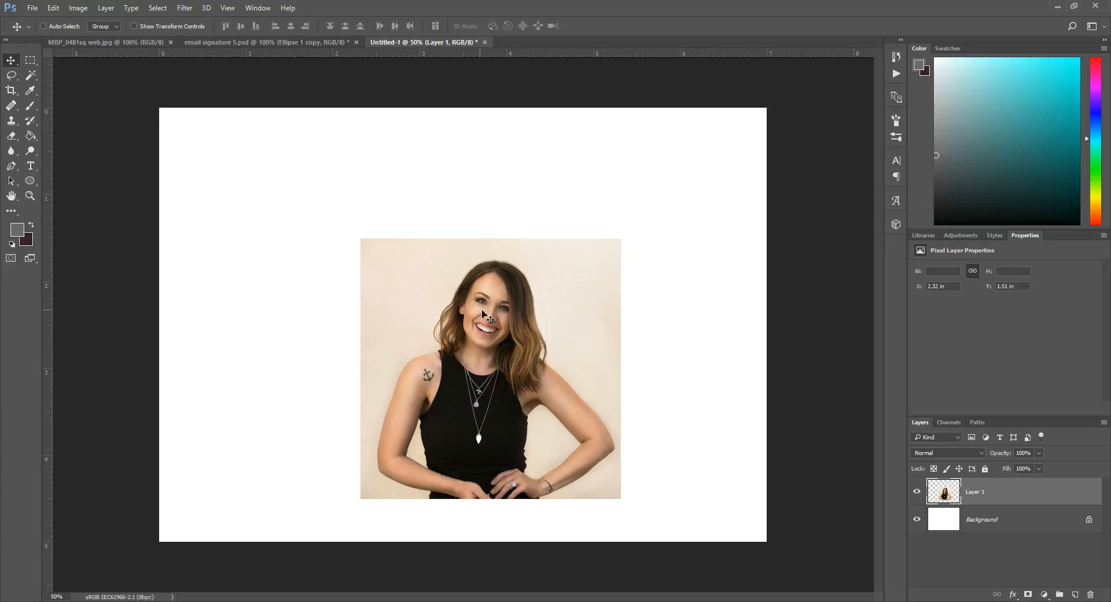
mouse_move(482, 313)
mouse_down()
mouse_move(338, 266)
mouse_move(359, 294)
mouse_up()
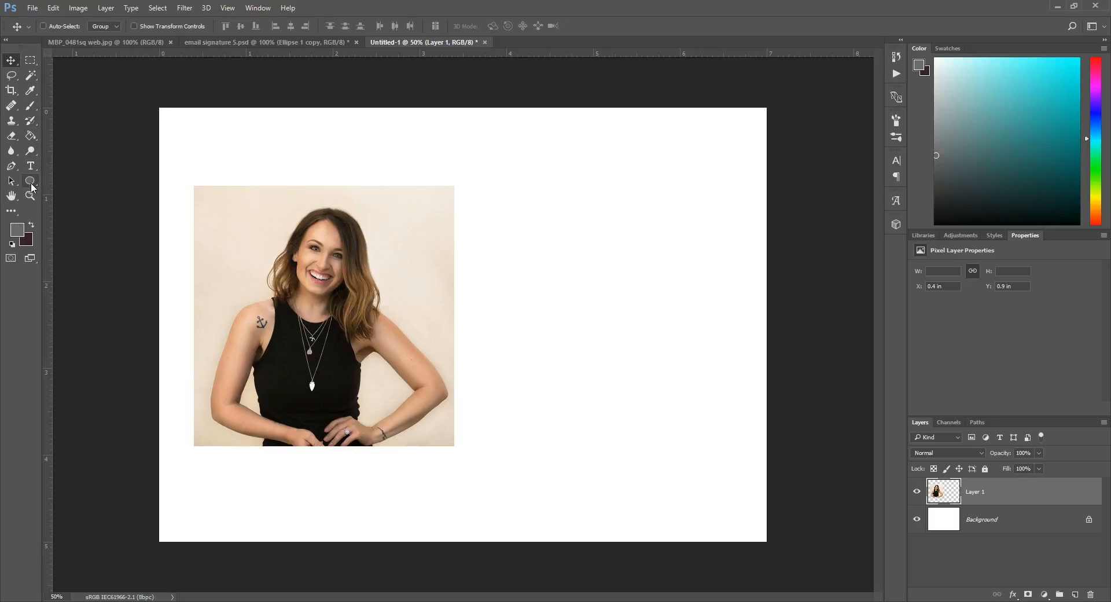
With the Ellipse Tool, Shift-drag a perfect grey circle to the right of the photo after undoing a misshapen one
click(31, 183)
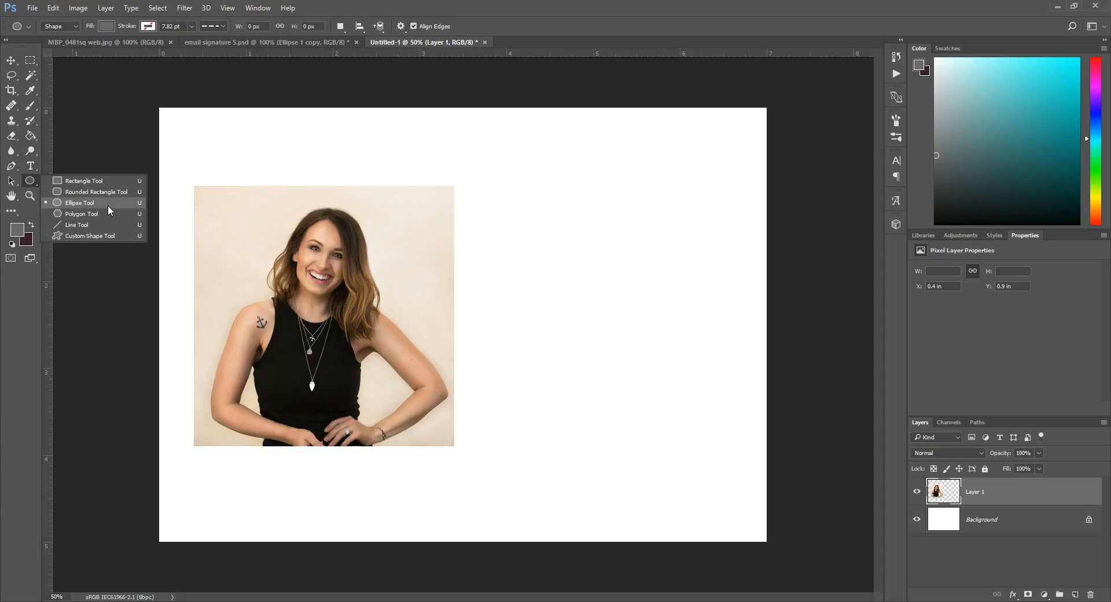
click(85, 205)
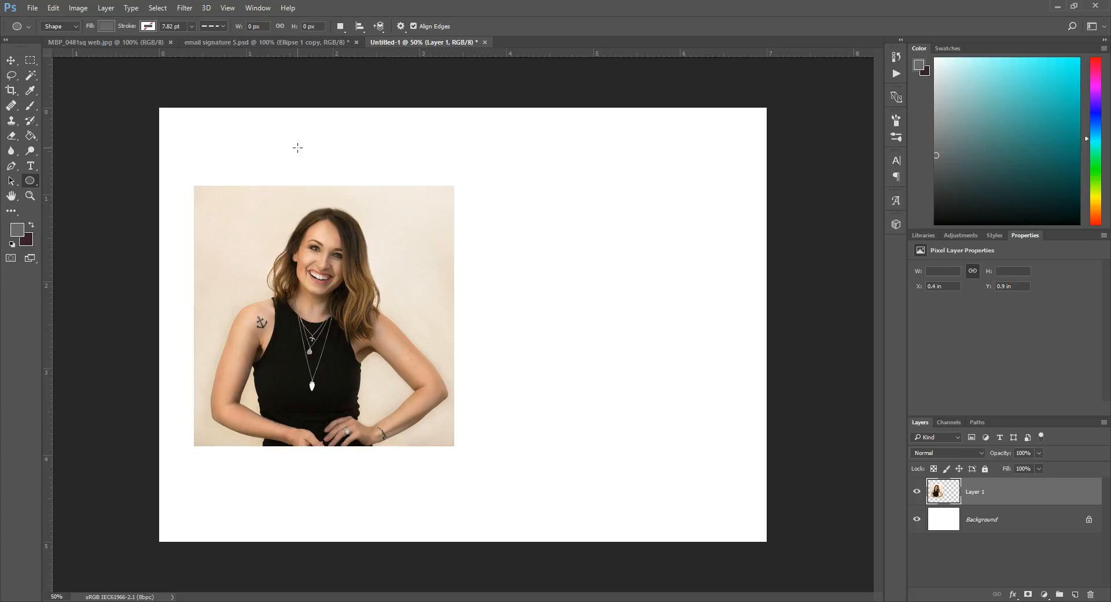
drag(490, 220, 669, 471)
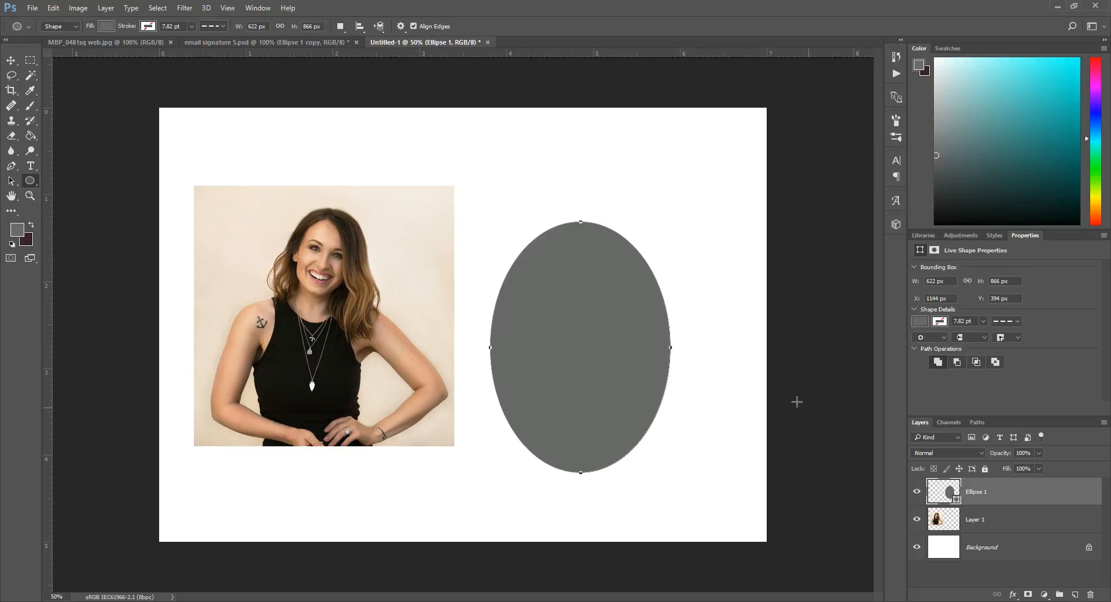
key(ctrl+z)
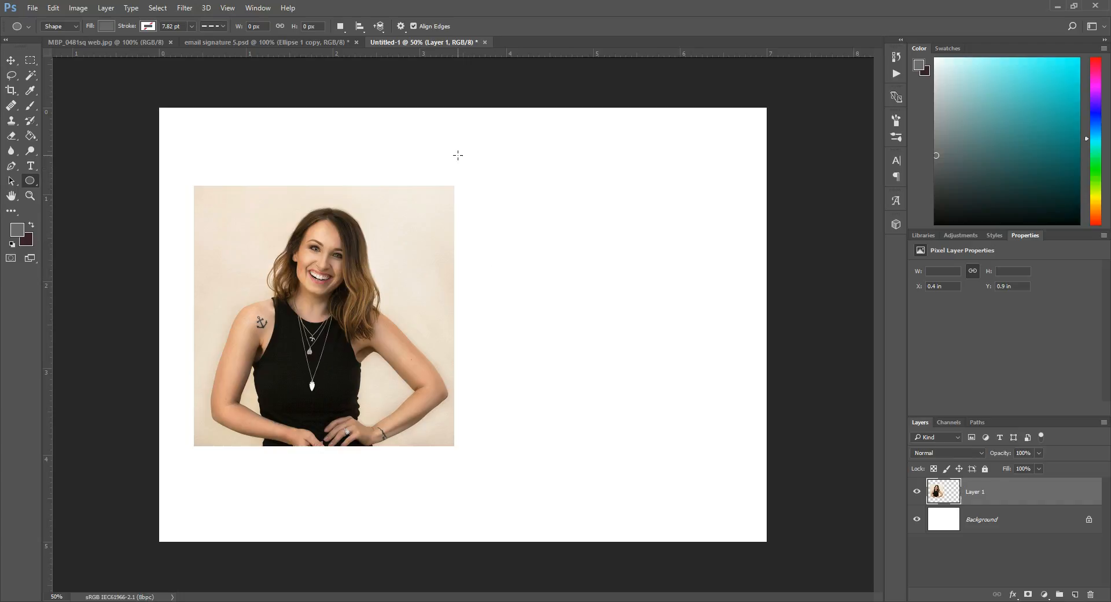
mouse_move(457, 155)
mouse_down()
mouse_move(714, 423)
mouse_move(708, 408)
mouse_up()
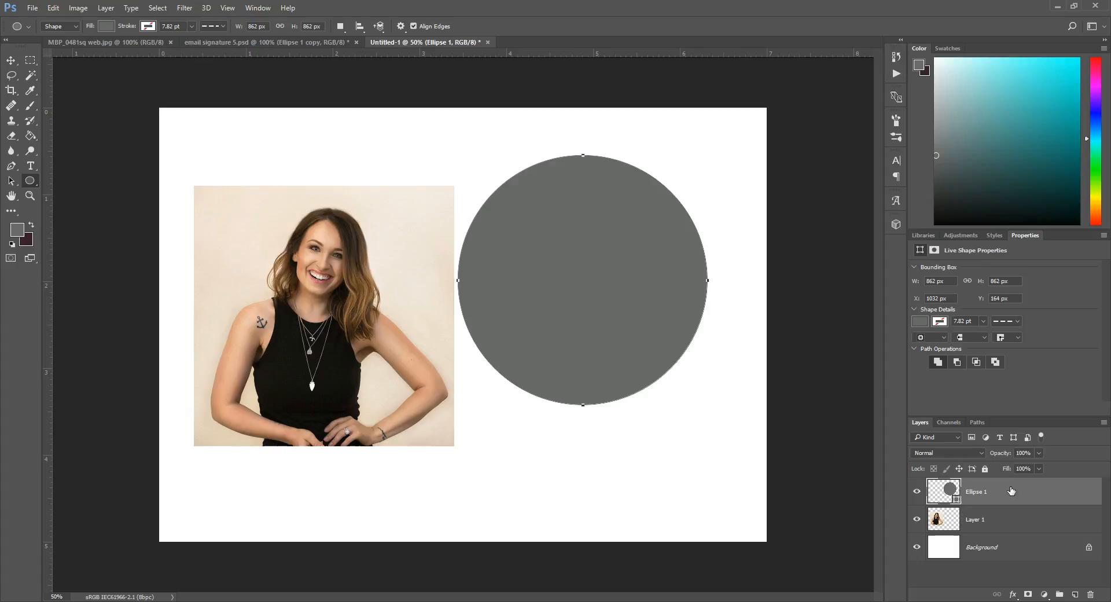
Move the Ellipse 1 layer beneath Layer 1 and slide the circle over so it hides behind the portrait
drag(1004, 493, 1004, 531)
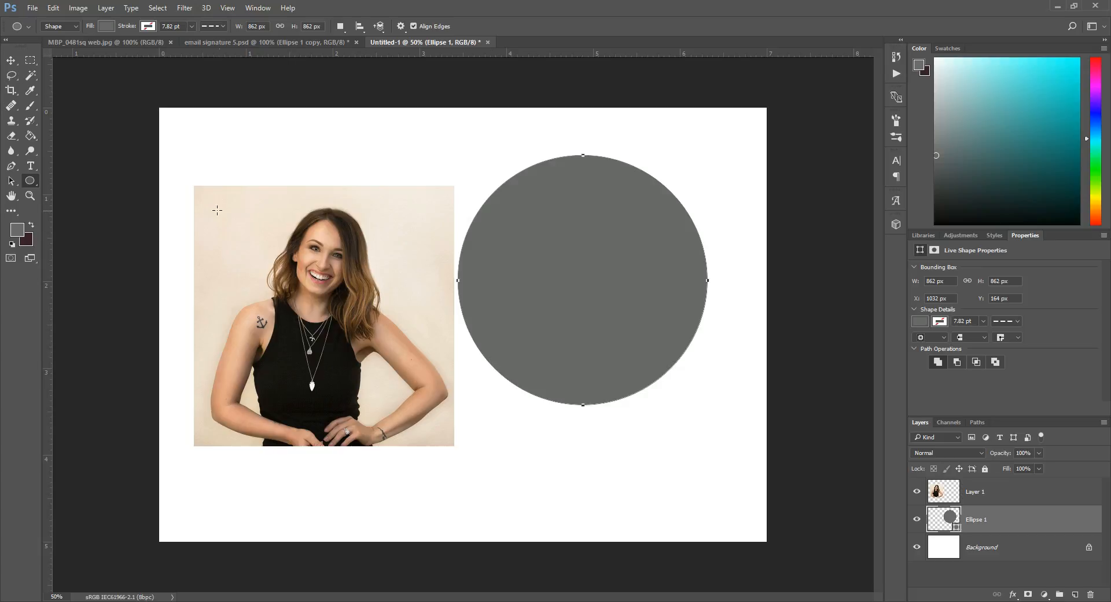
click(12, 60)
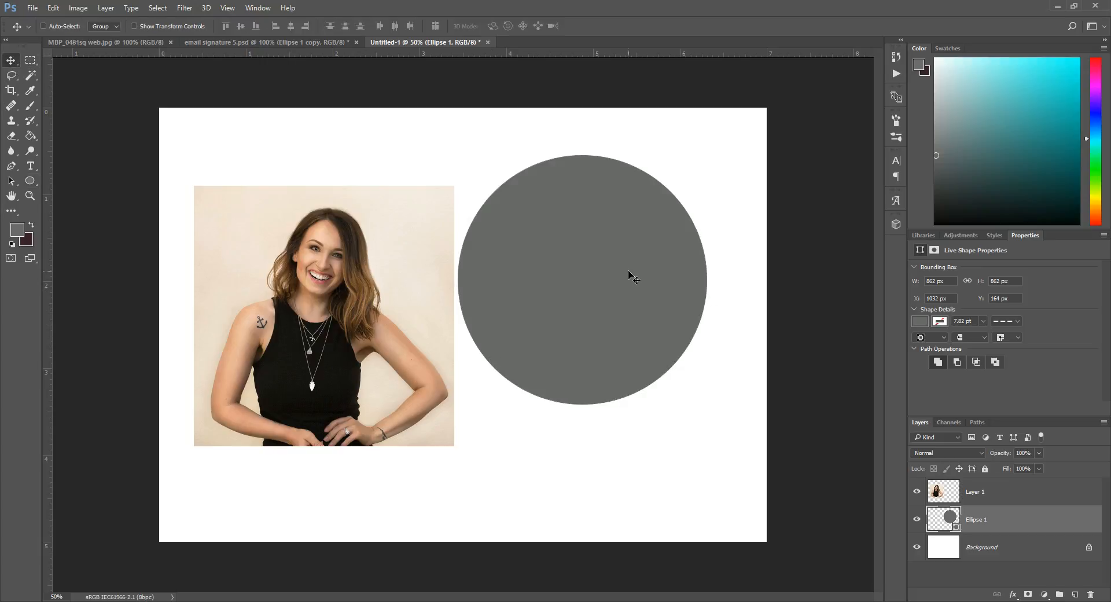
drag(653, 290, 395, 315)
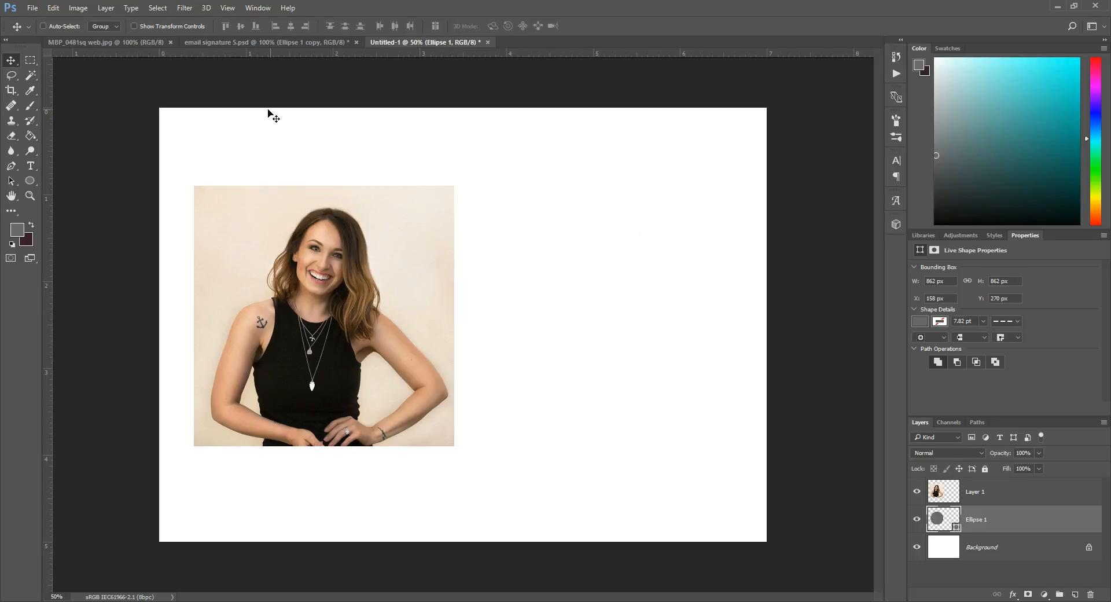
click(1012, 492)
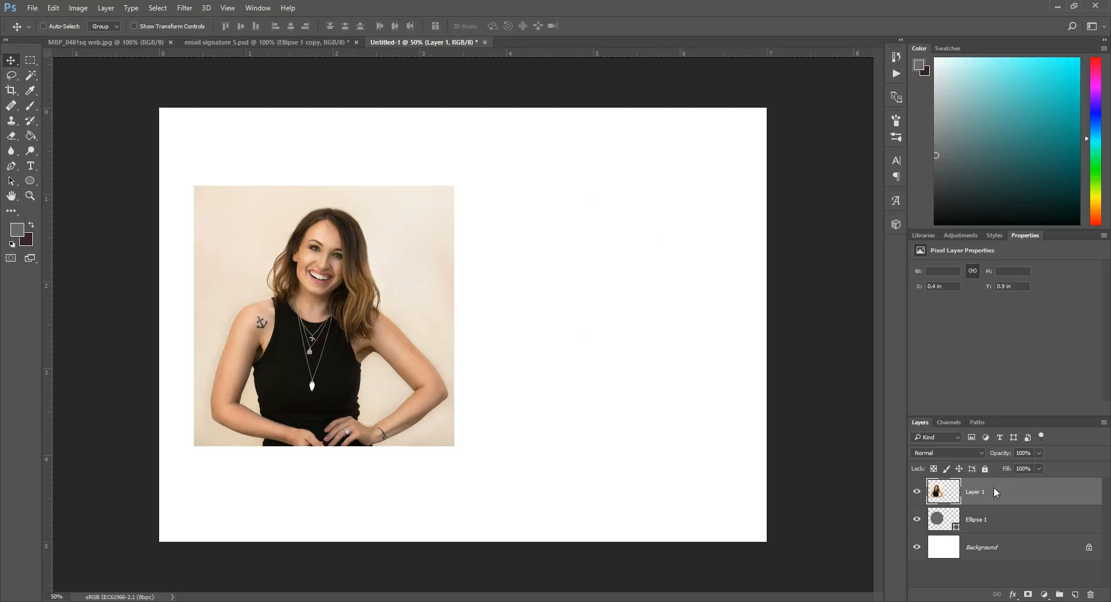
Create a clipping mask so the portrait shows only inside the grey circle
right_click(996, 492)
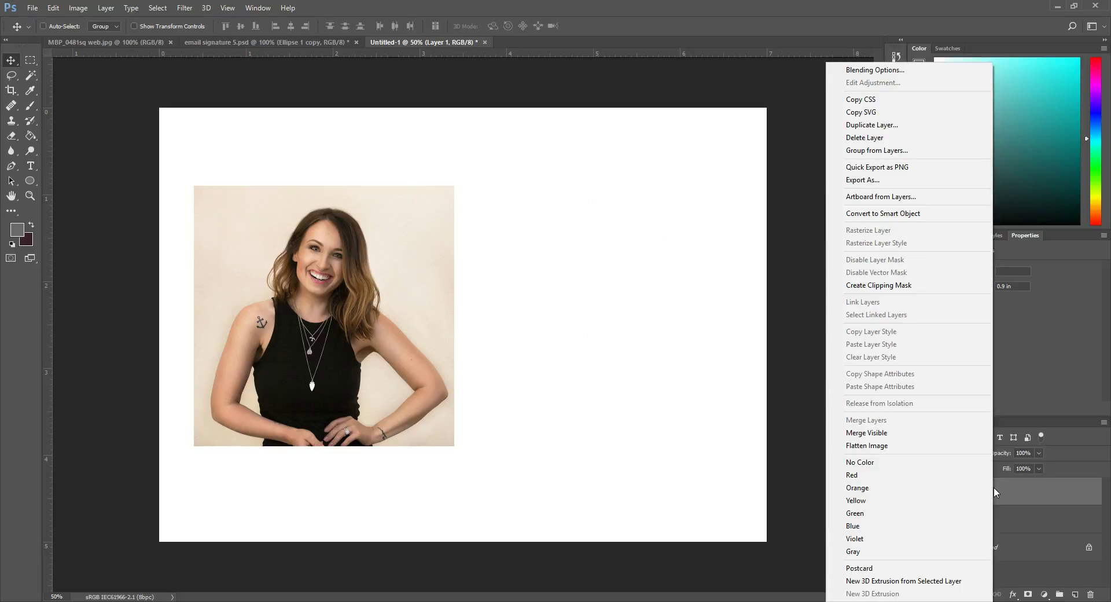
click(937, 289)
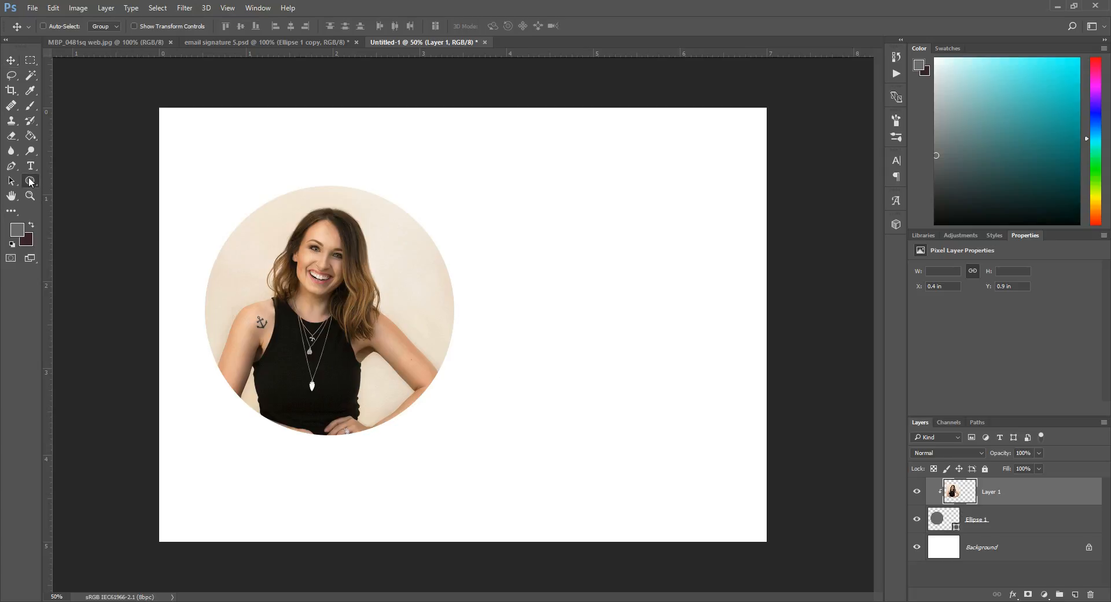
right_click(30, 180)
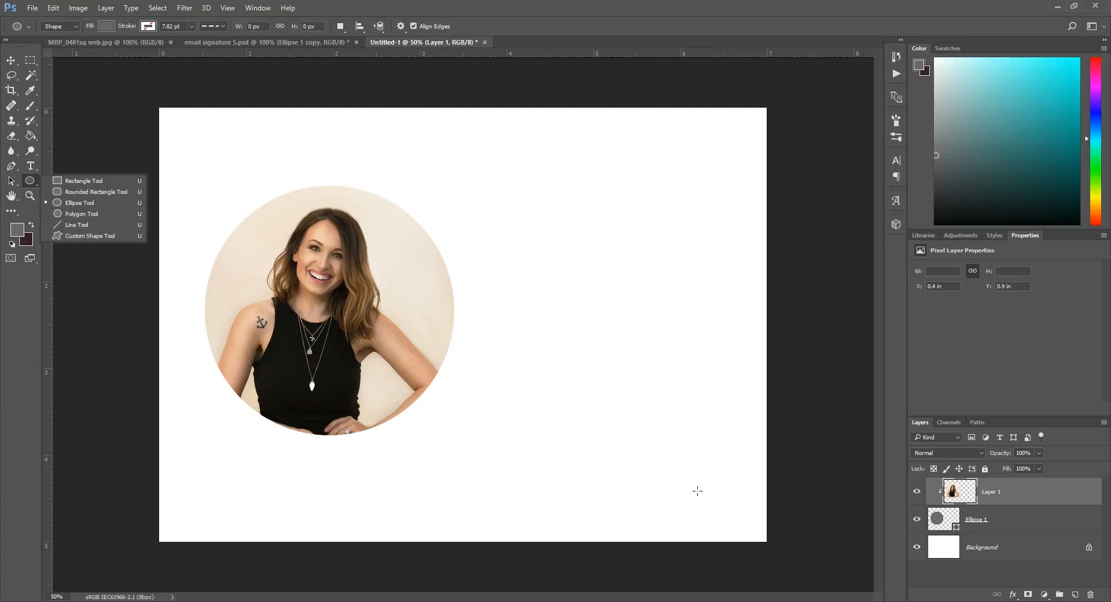
click(975, 500)
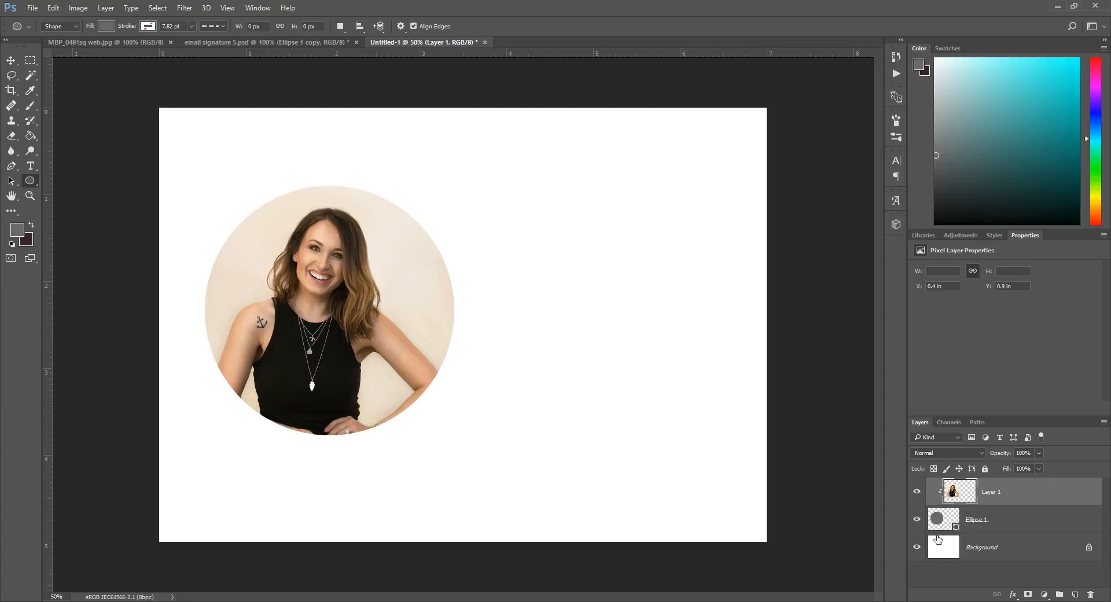
Nudge the portrait right with the Move tool so the woman sits centred in the circle
click(11, 59)
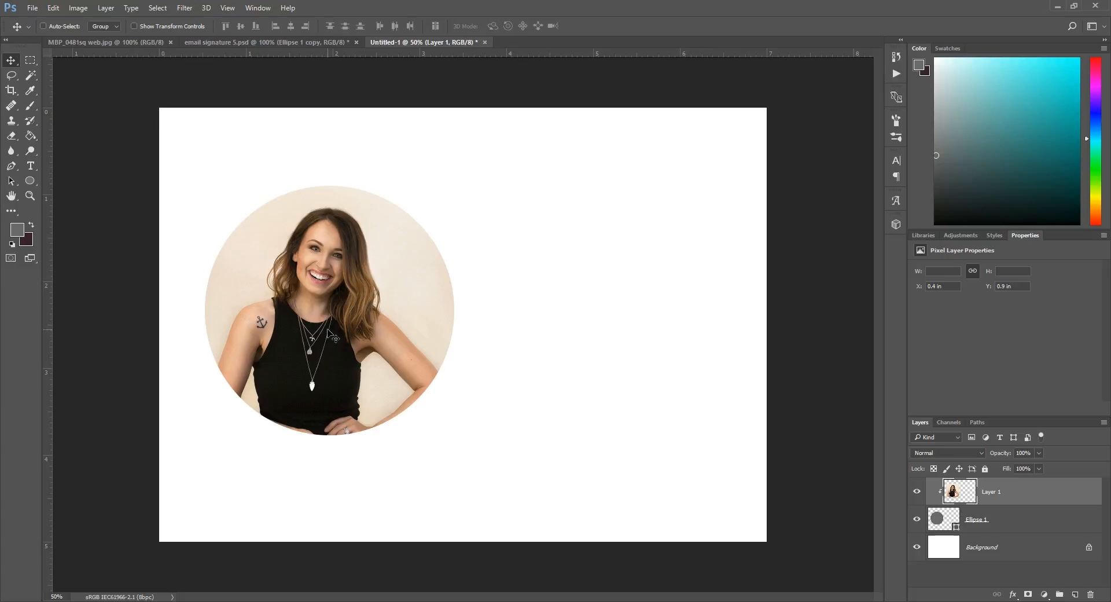
mouse_move(308, 323)
mouse_down()
mouse_move(346, 322)
mouse_move(345, 302)
mouse_up()
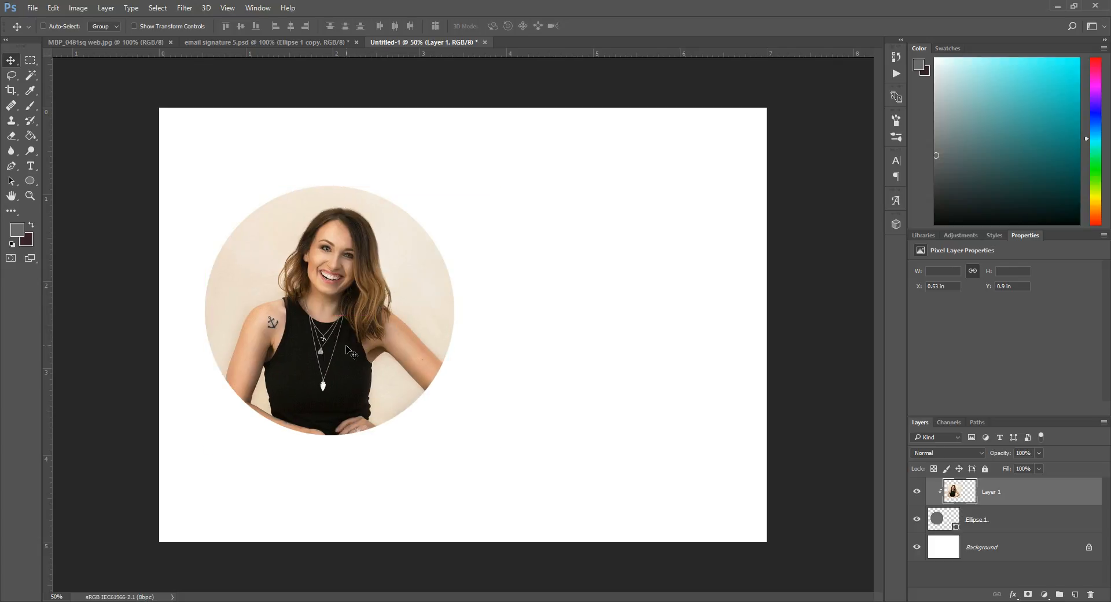
drag(345, 350, 348, 345)
Free Transform the clipped portrait to about 105%, shift it slightly left and commit
click(54, 8)
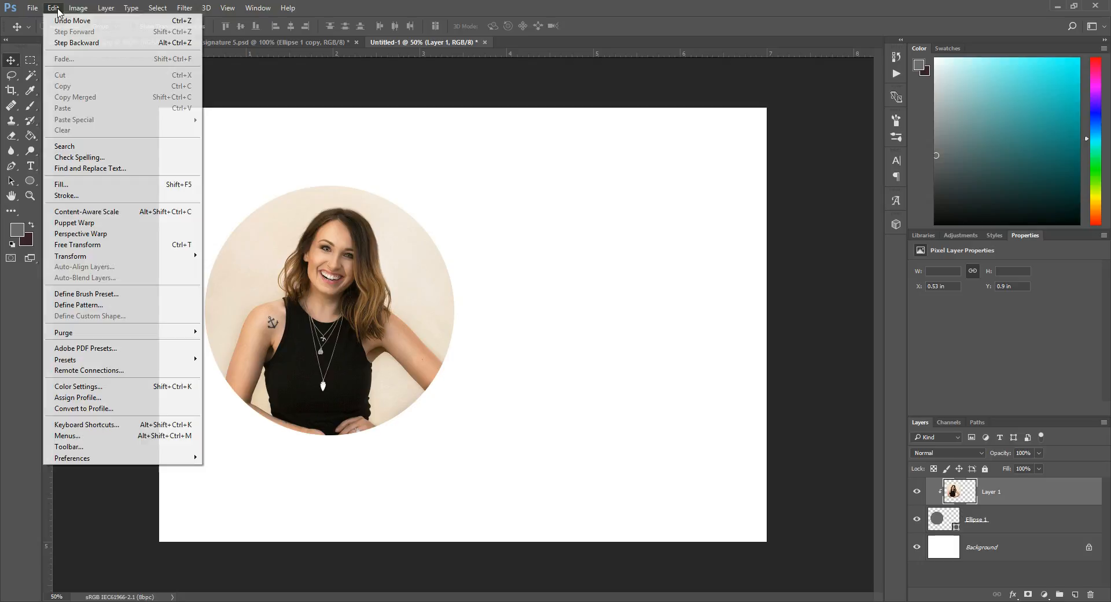
click(103, 246)
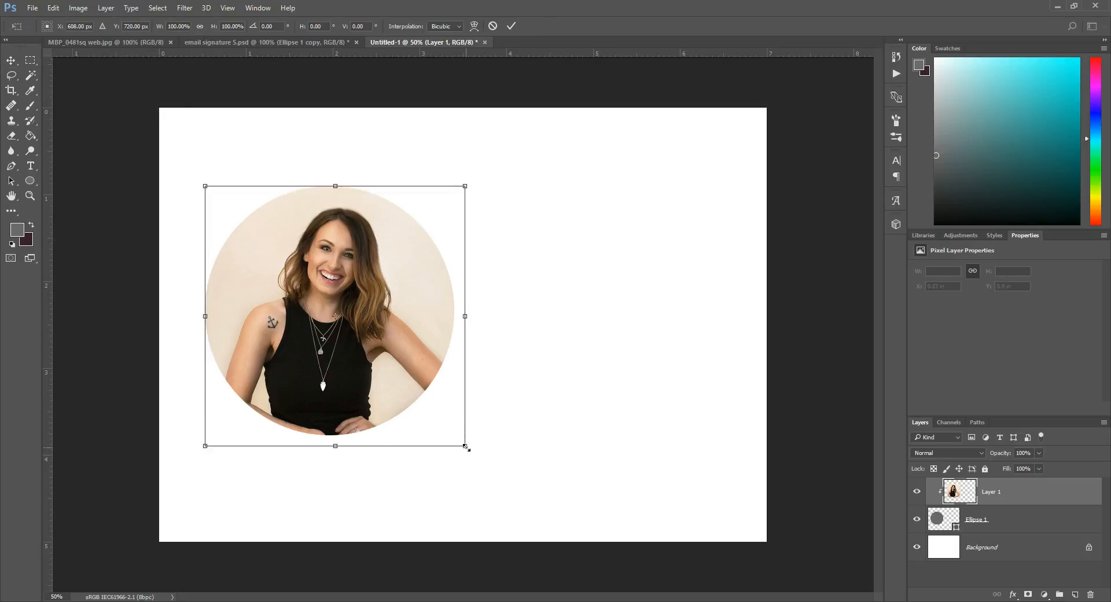
drag(468, 447, 470, 449)
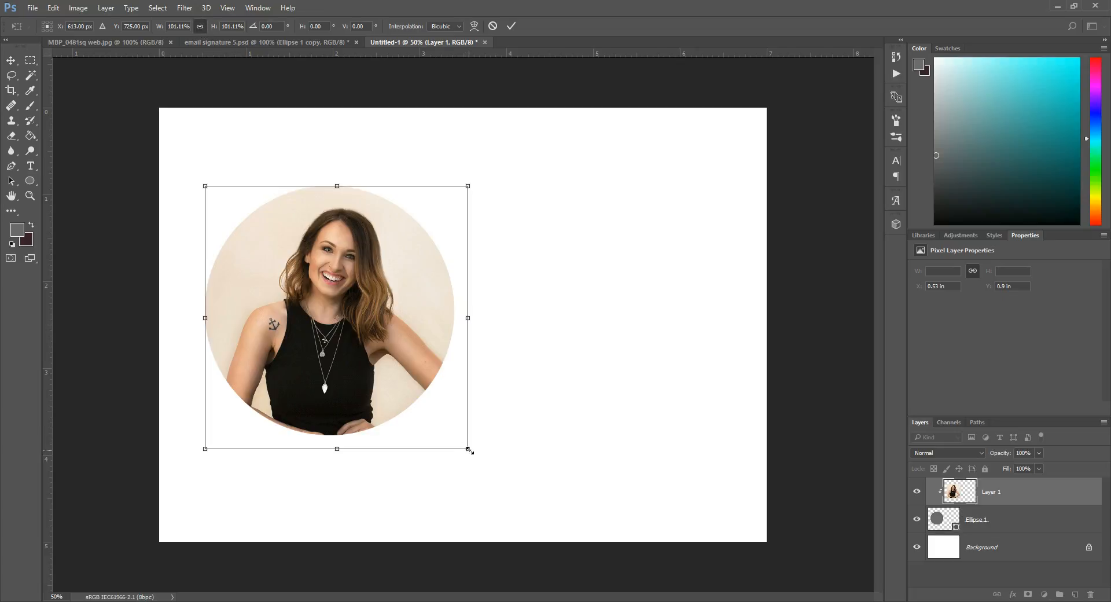
drag(470, 449, 479, 458)
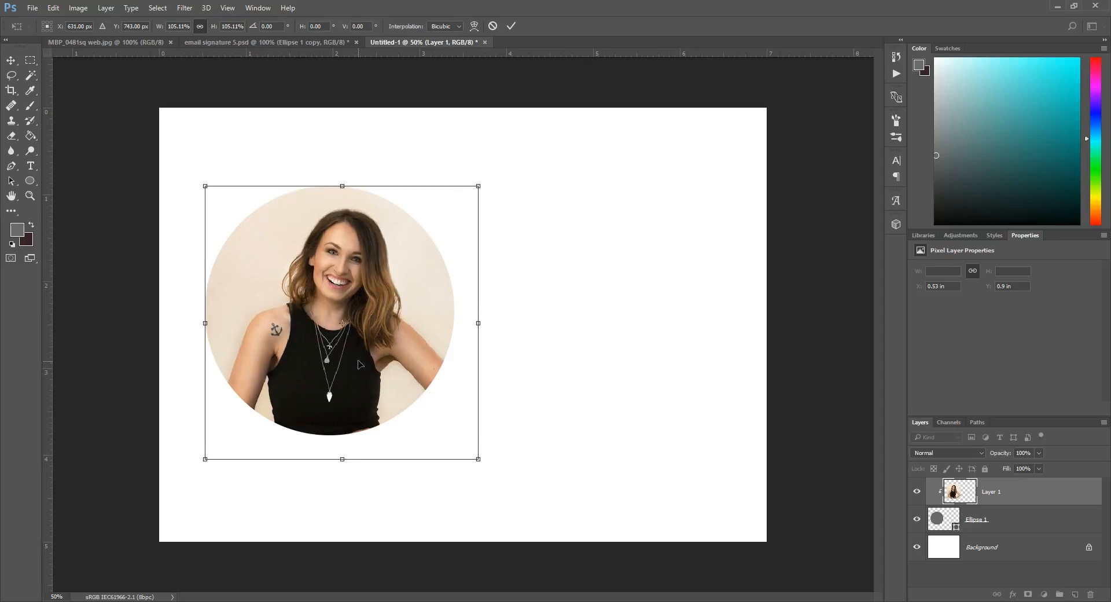
drag(357, 364, 352, 361)
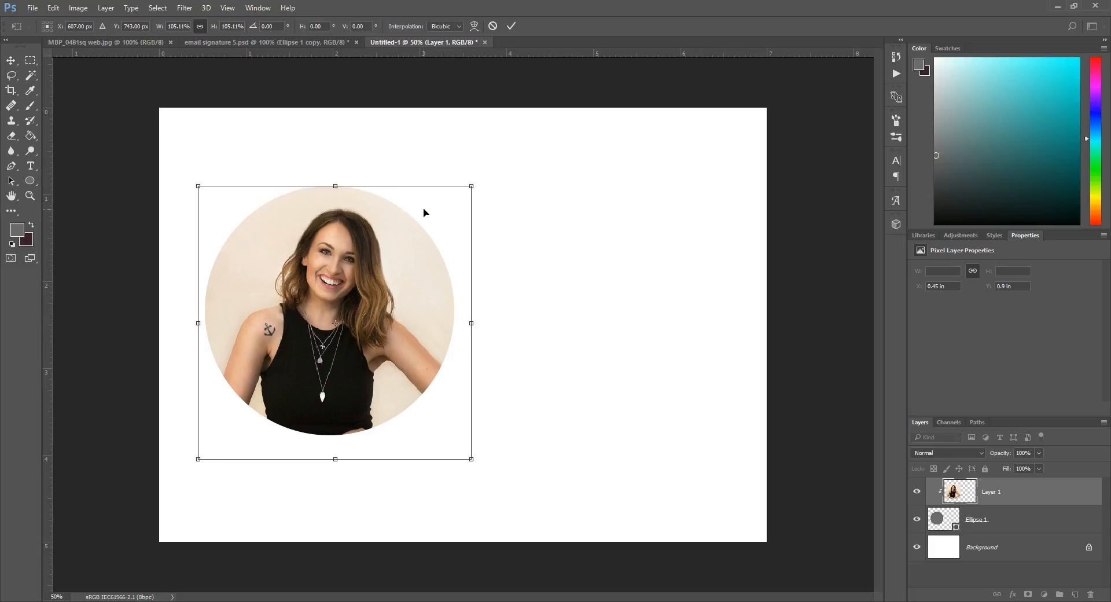
click(510, 25)
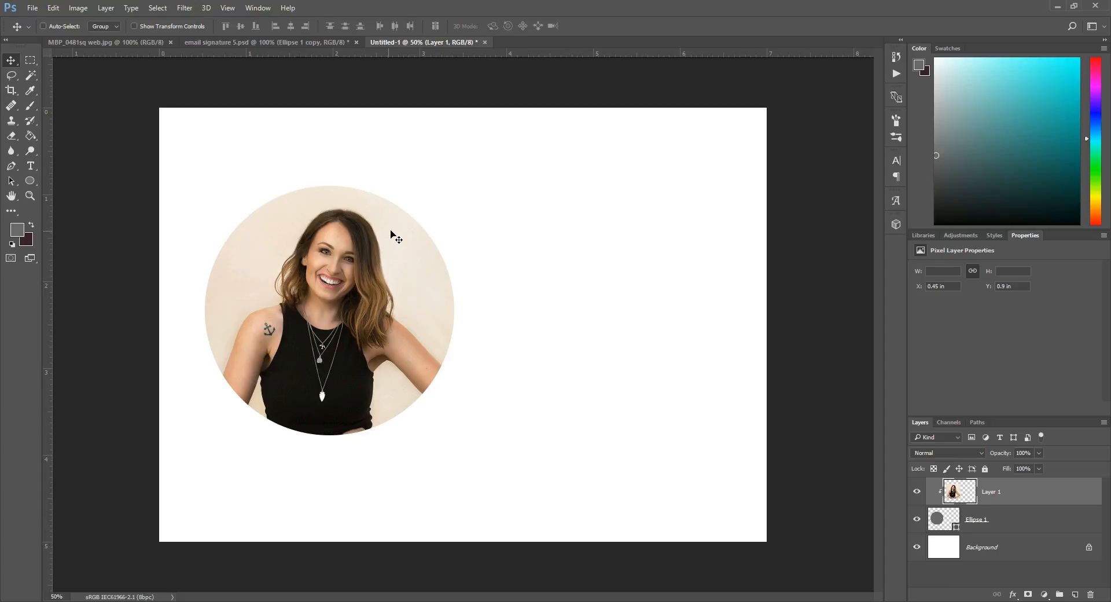
click(249, 42)
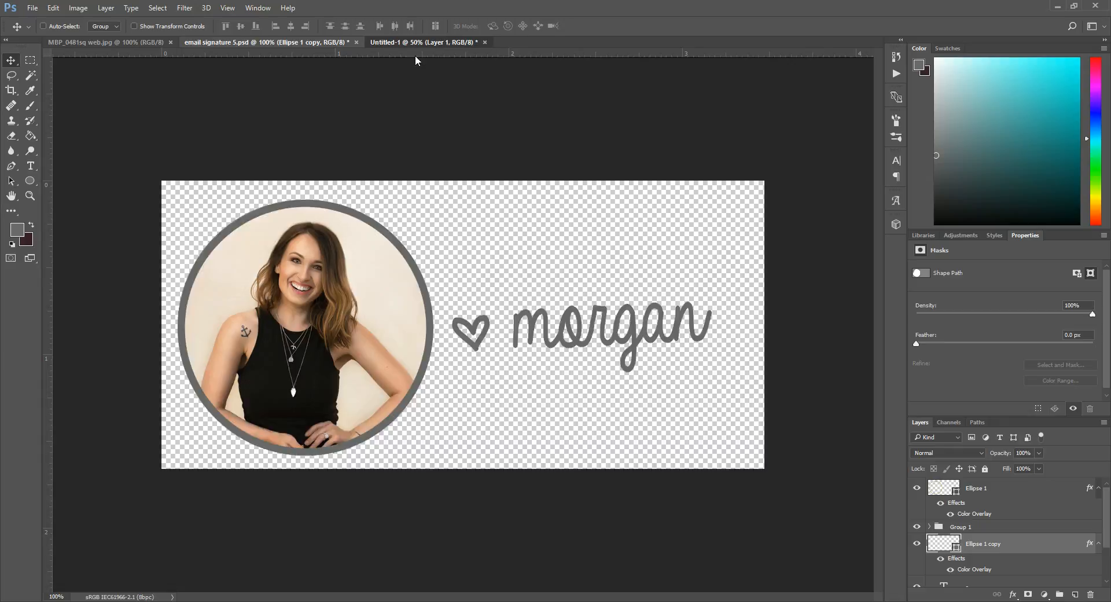
click(401, 42)
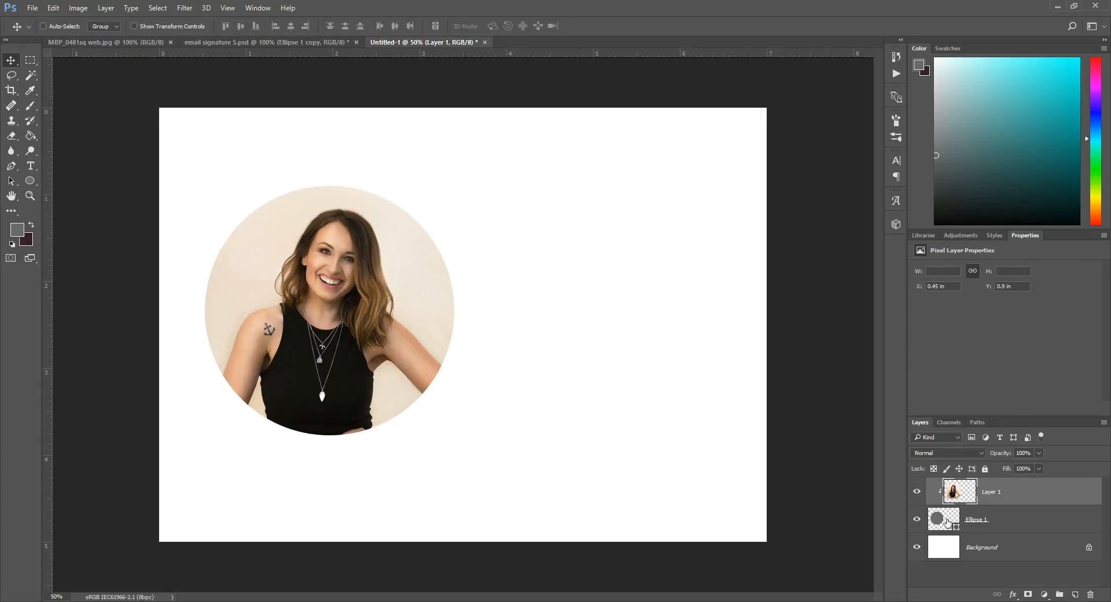
Duplicate the Ellipse 1 layer and place the copy above the portrait layer
click(981, 521)
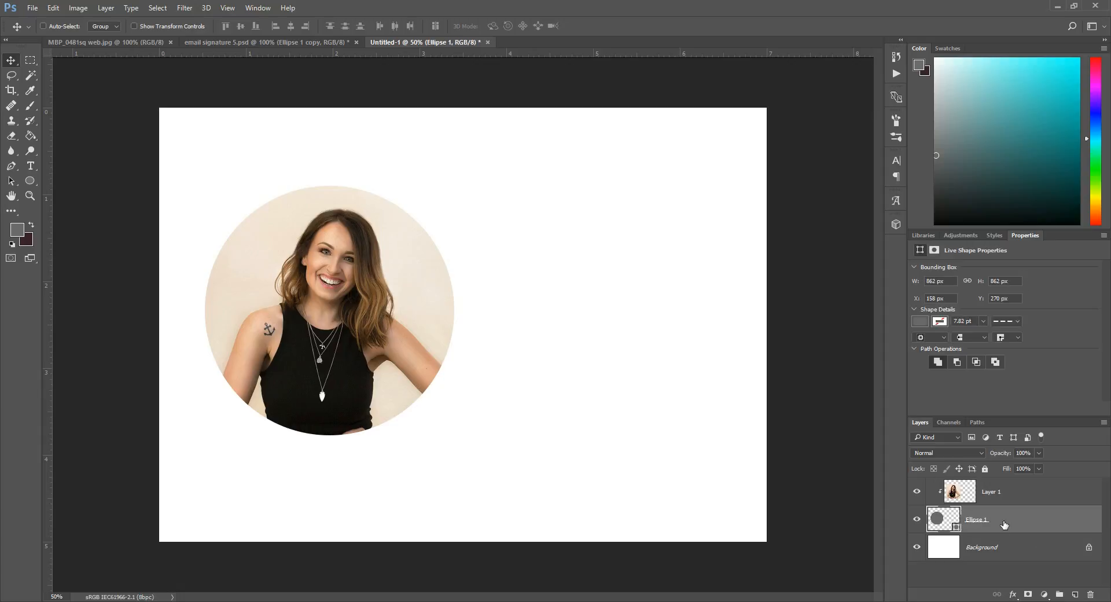
drag(1038, 525, 1075, 593)
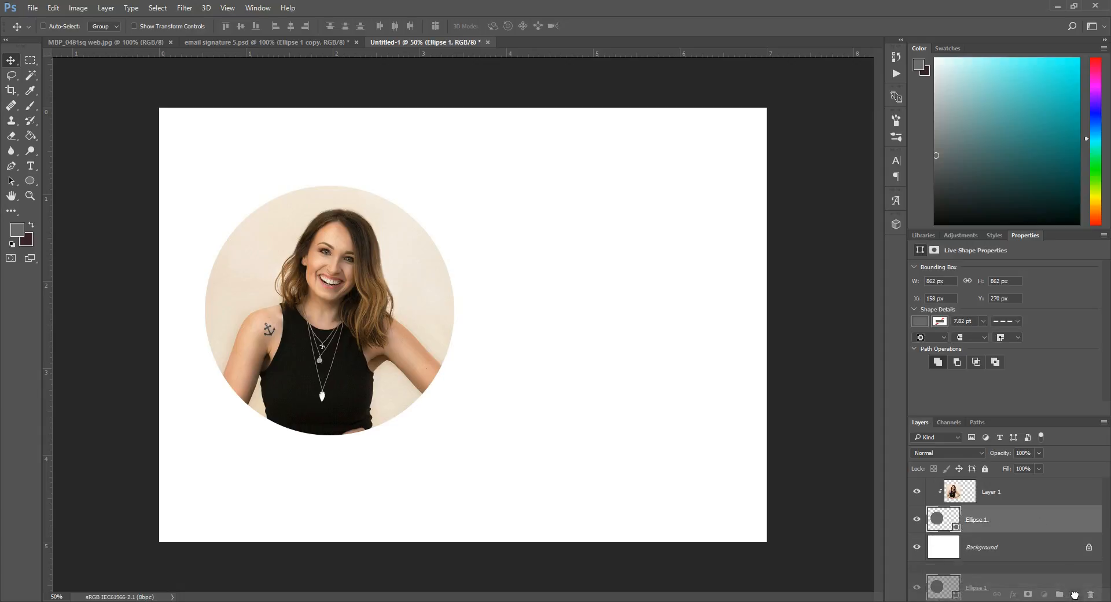
drag(1075, 592, 1077, 595)
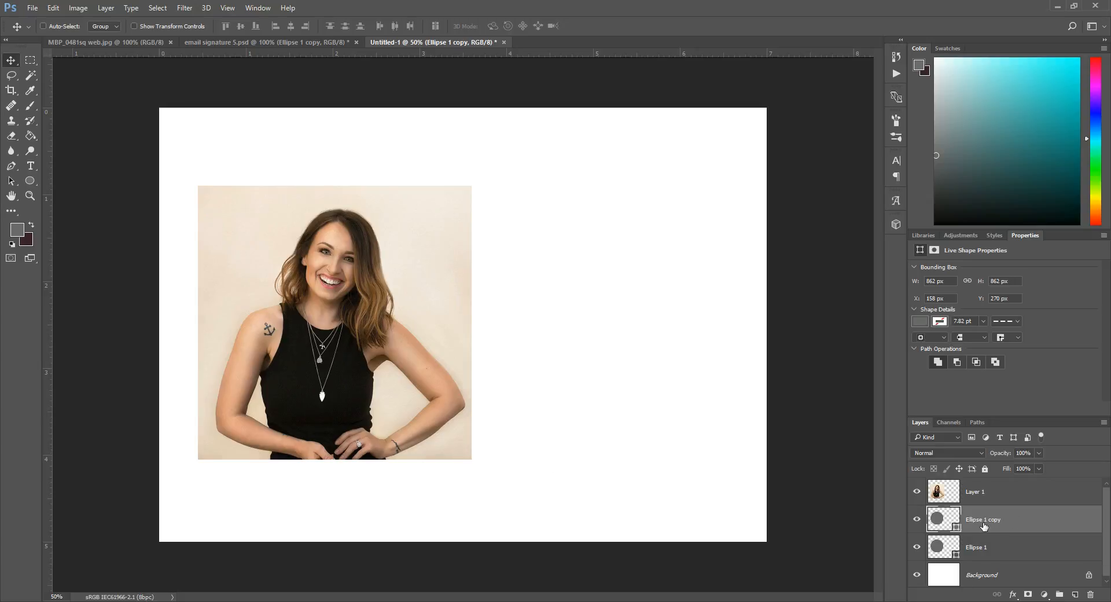
drag(1012, 526, 995, 480)
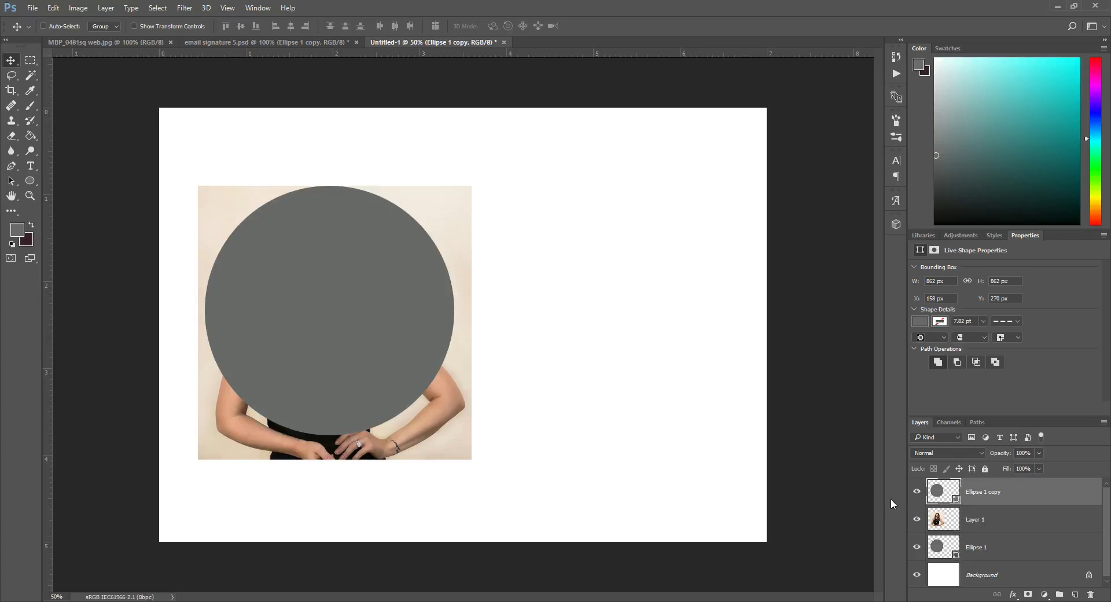
Re-clip the portrait layer to the original circle beneath it
click(992, 523)
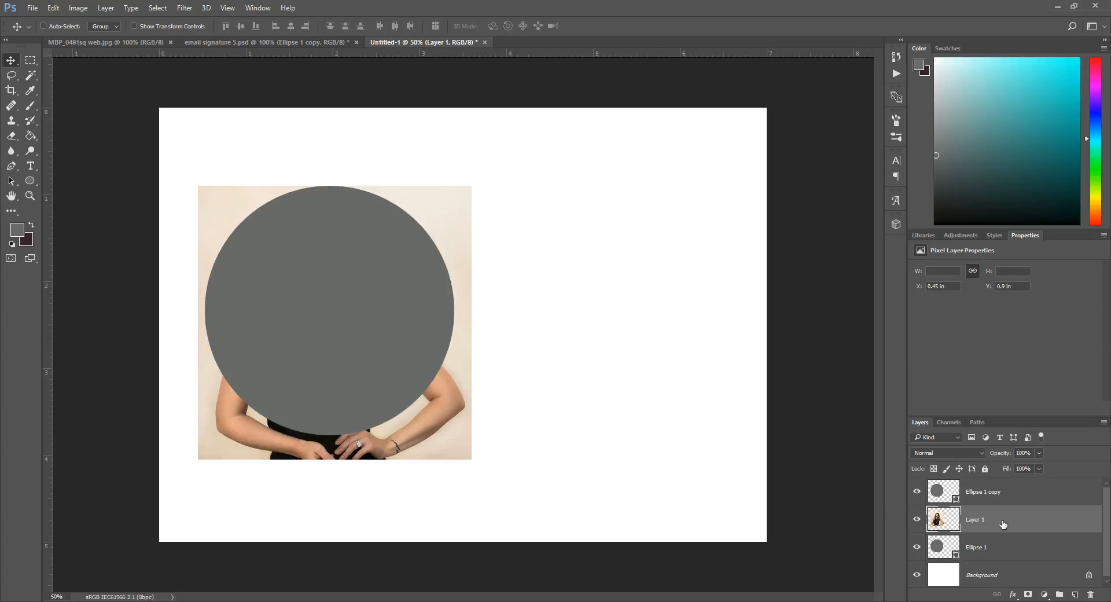
right_click(1004, 523)
click(887, 285)
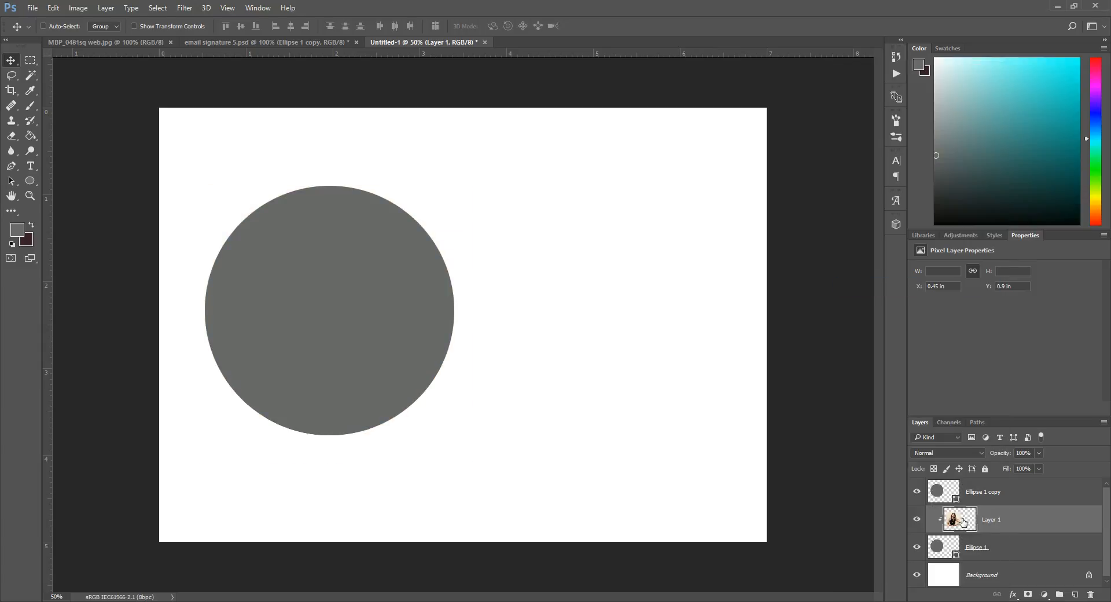
Give the Ellipse 1 copy no fill and a grey stroke so it becomes a ring around the portrait
click(984, 494)
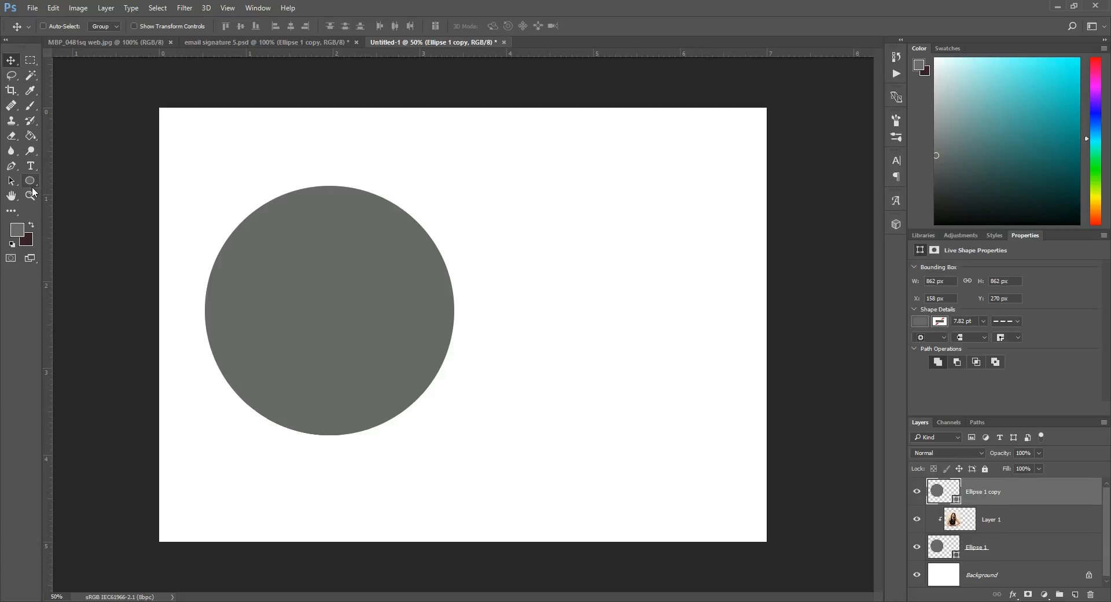
click(30, 181)
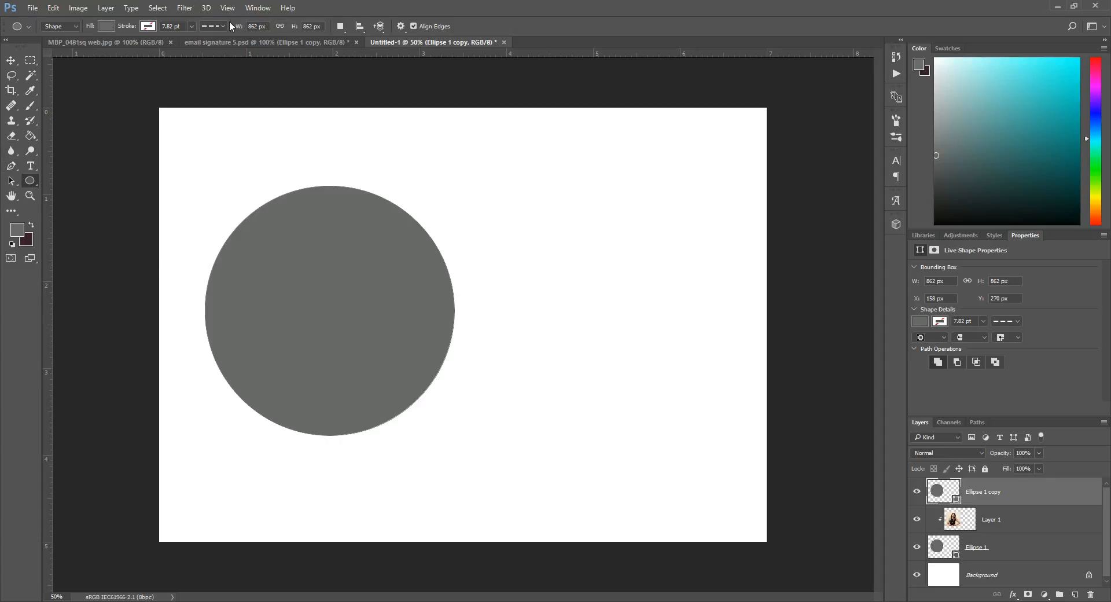
click(103, 25)
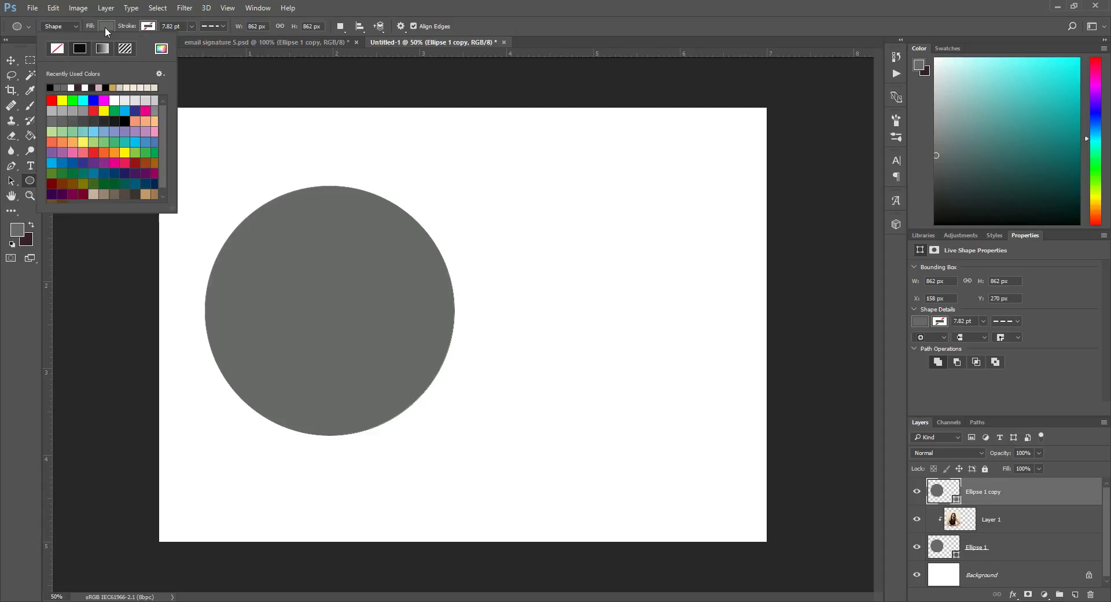
click(58, 49)
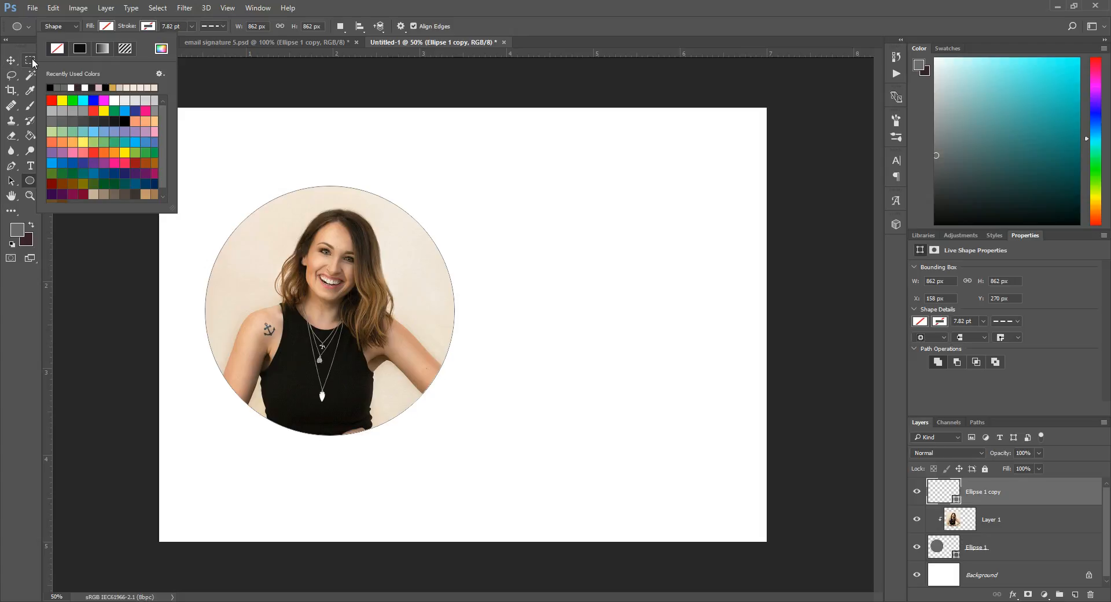
click(147, 26)
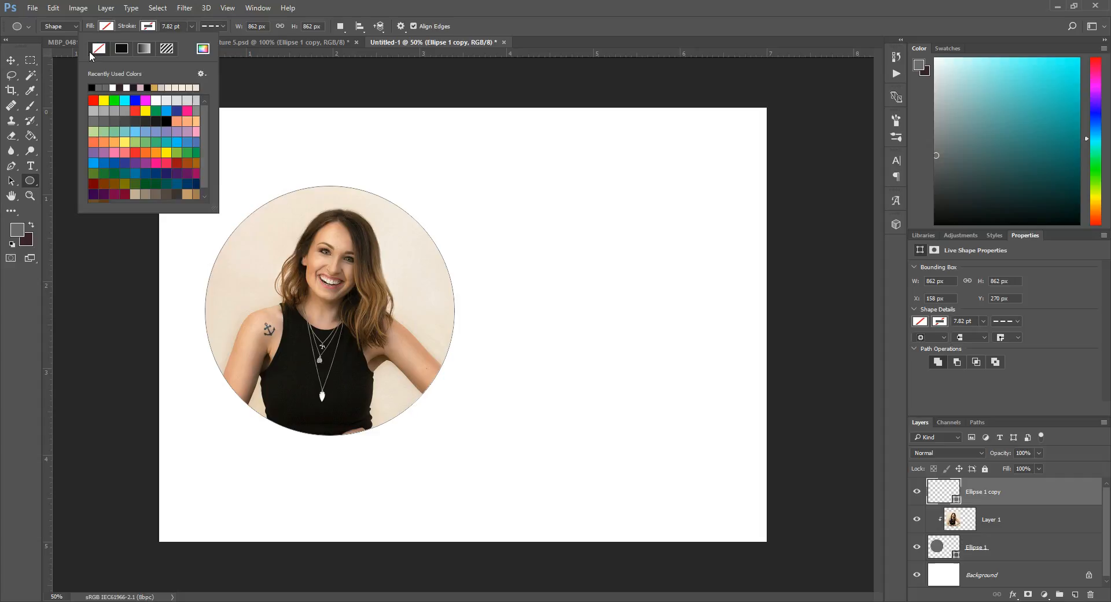
click(105, 84)
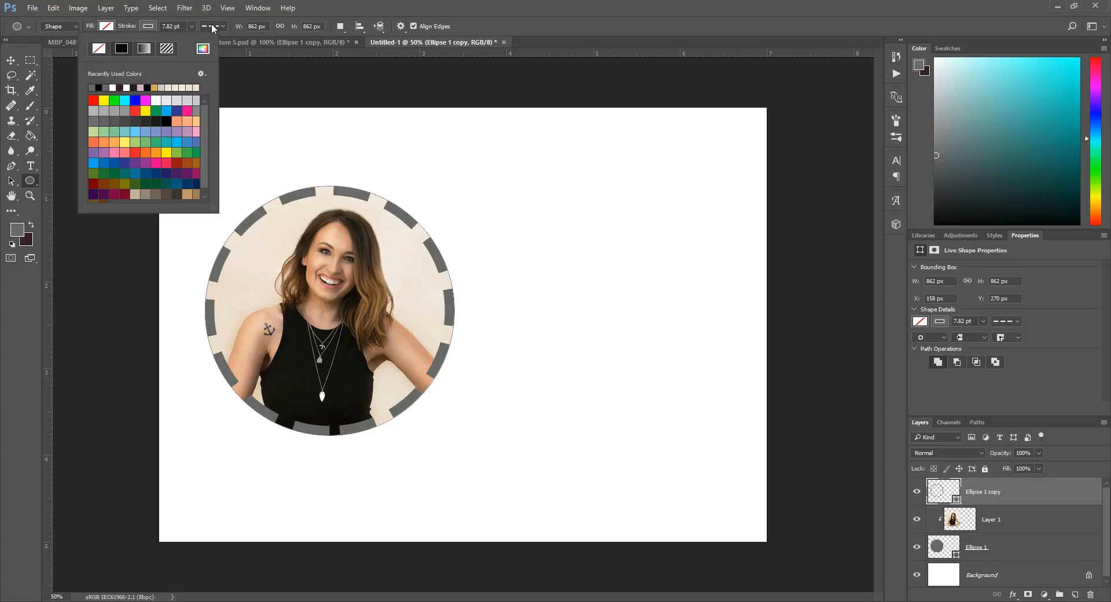
In Stroke Options try dotted and dashed lines, then settle on a solid outline
click(211, 24)
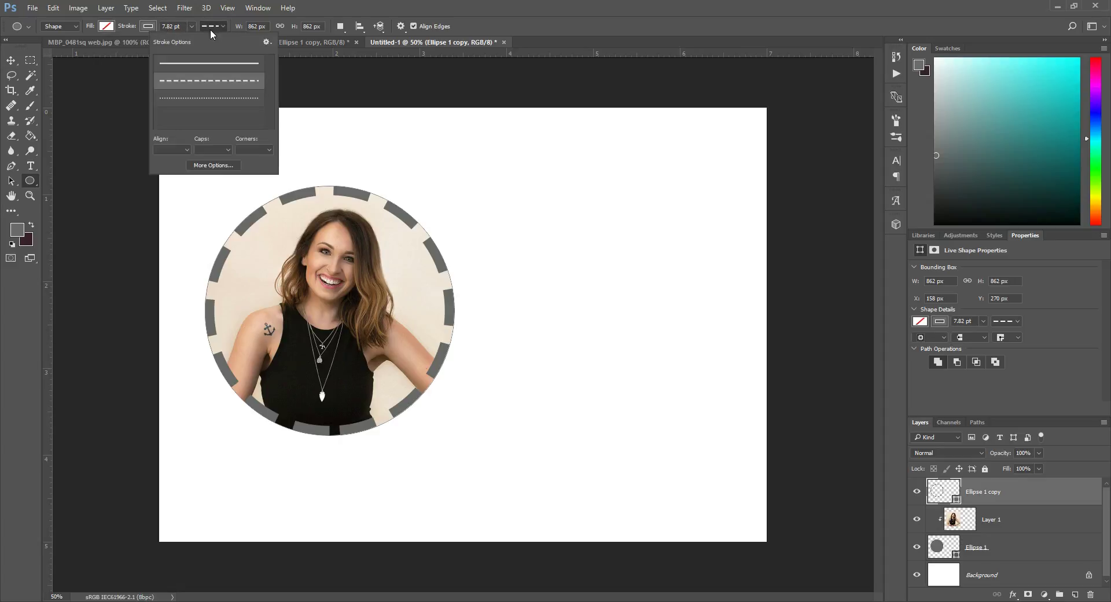
click(209, 65)
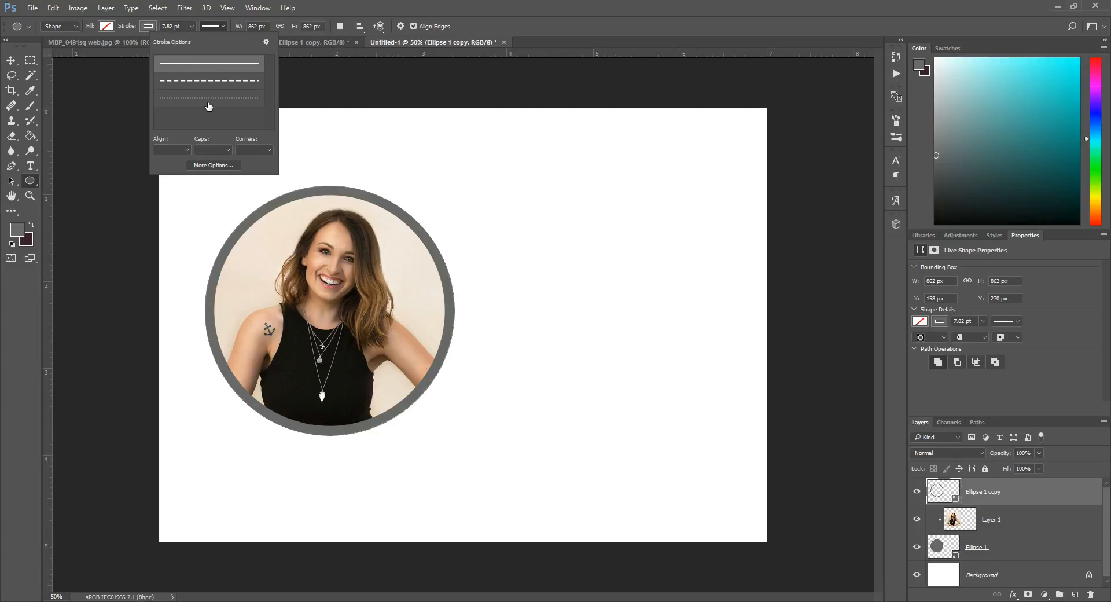
click(208, 104)
click(211, 81)
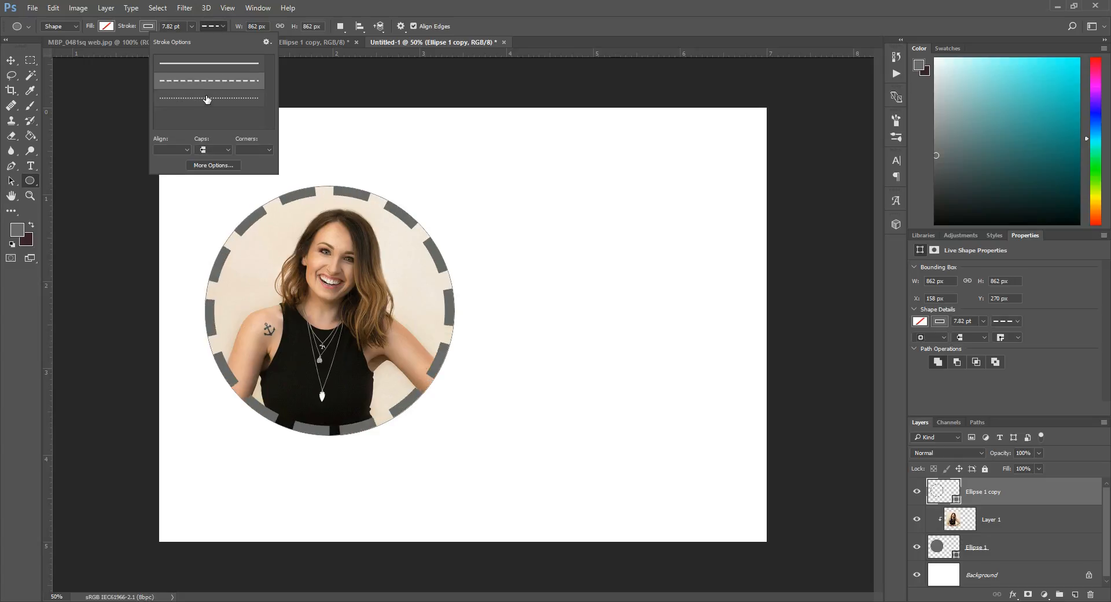
click(207, 101)
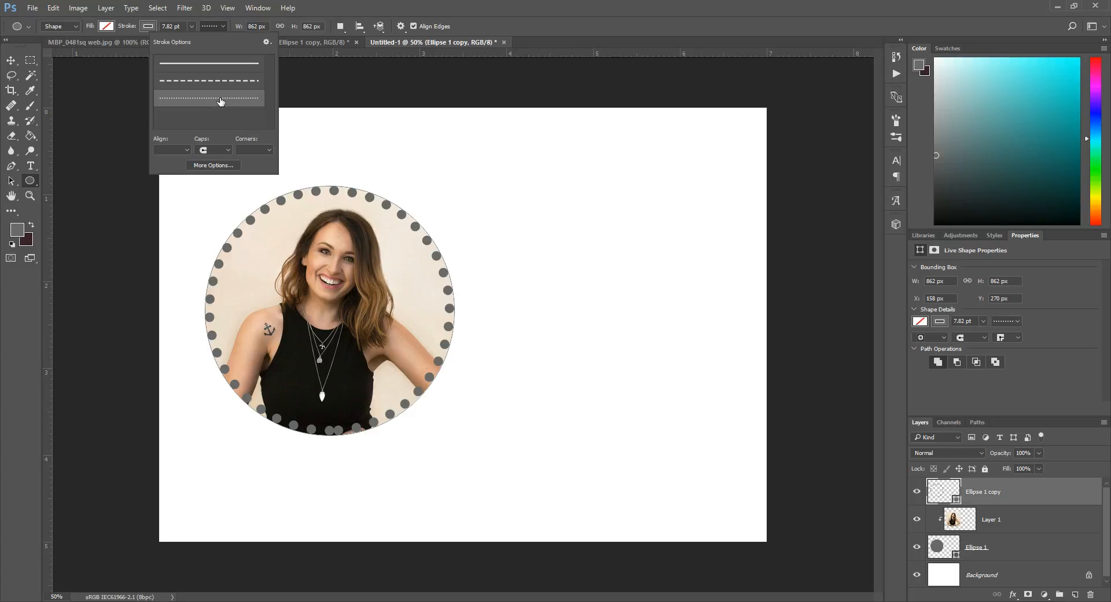
click(225, 68)
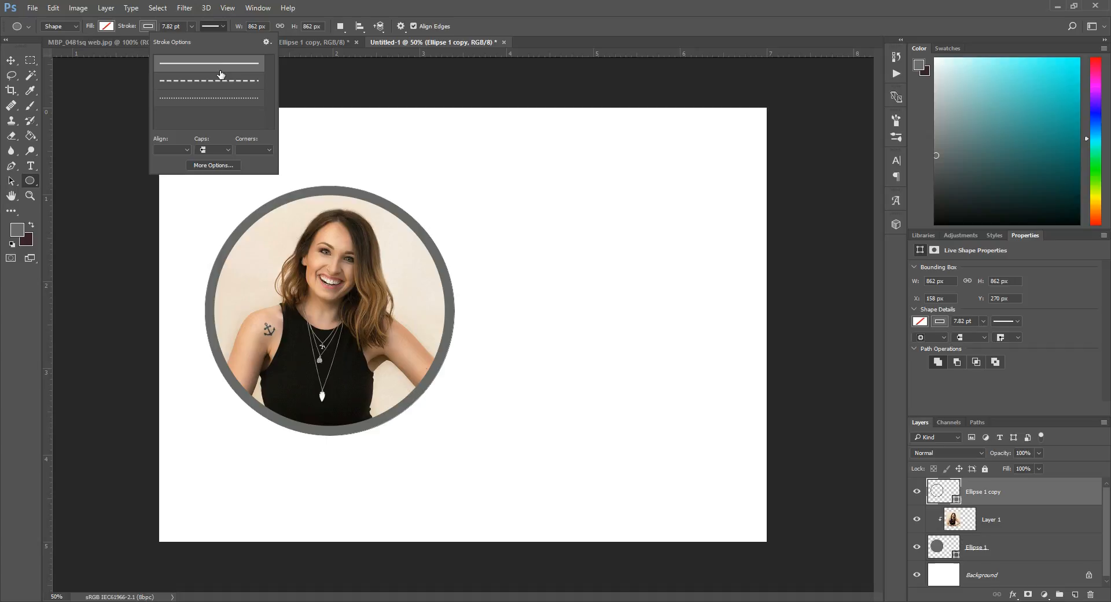
click(316, 4)
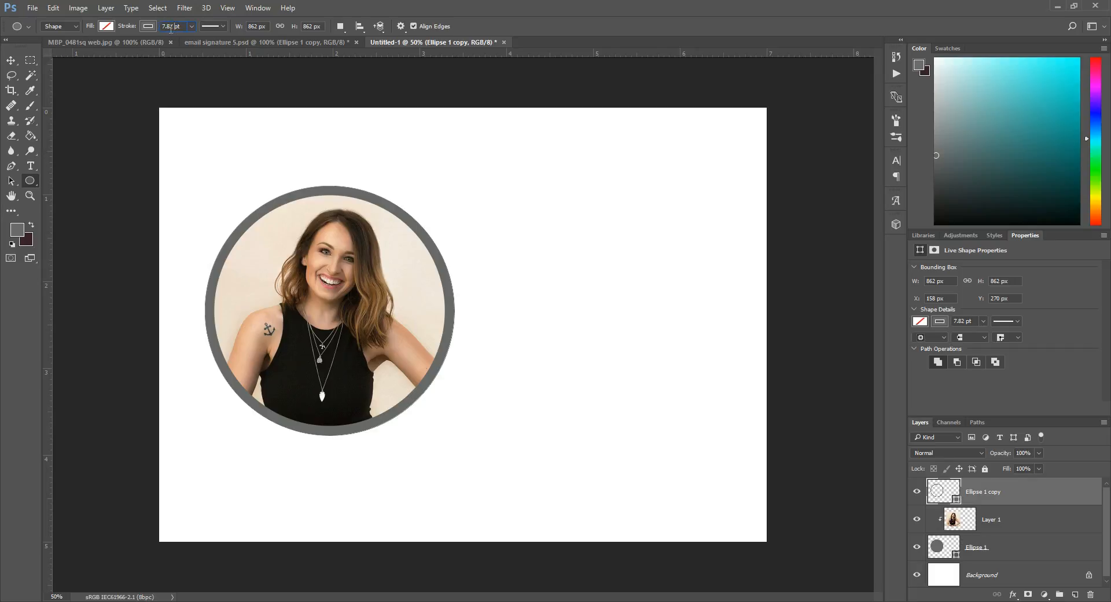
Reduce the ring's stroke width to about 5 pt with the width slider
click(188, 29)
drag(231, 41, 188, 42)
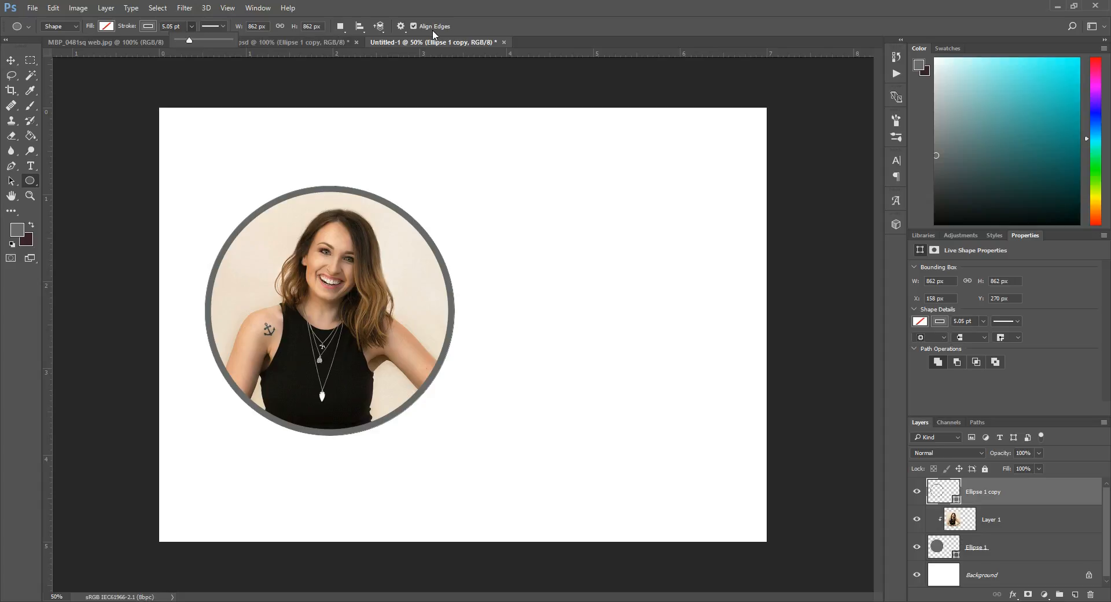
Drag the heart and 'morgan' text layers from email signature 5.psd into the Untitled-1 document
click(296, 42)
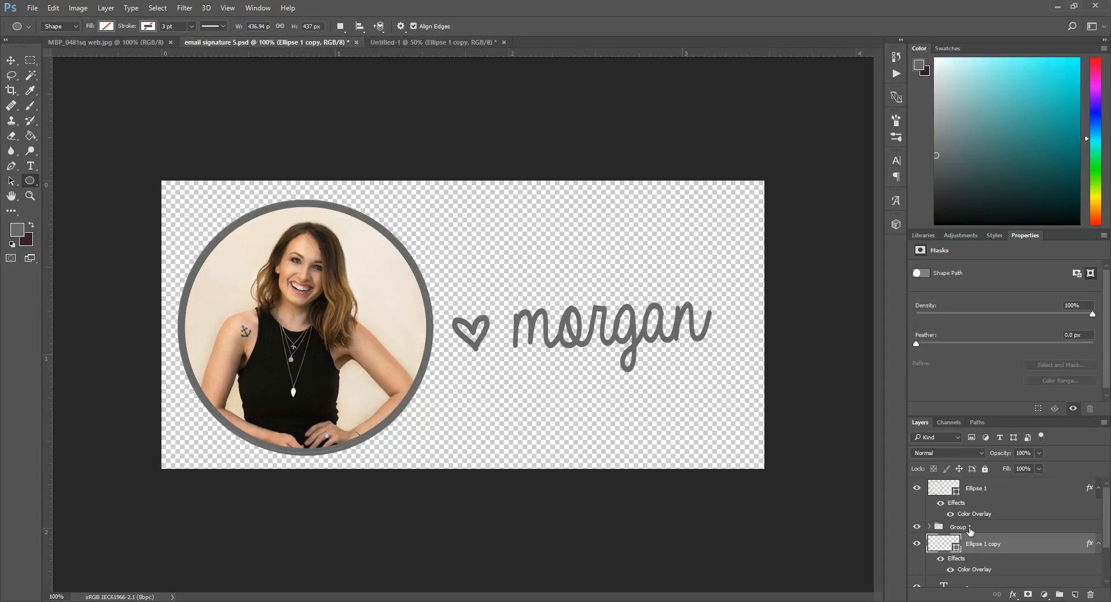
scroll(971, 531, down, 2)
click(985, 533)
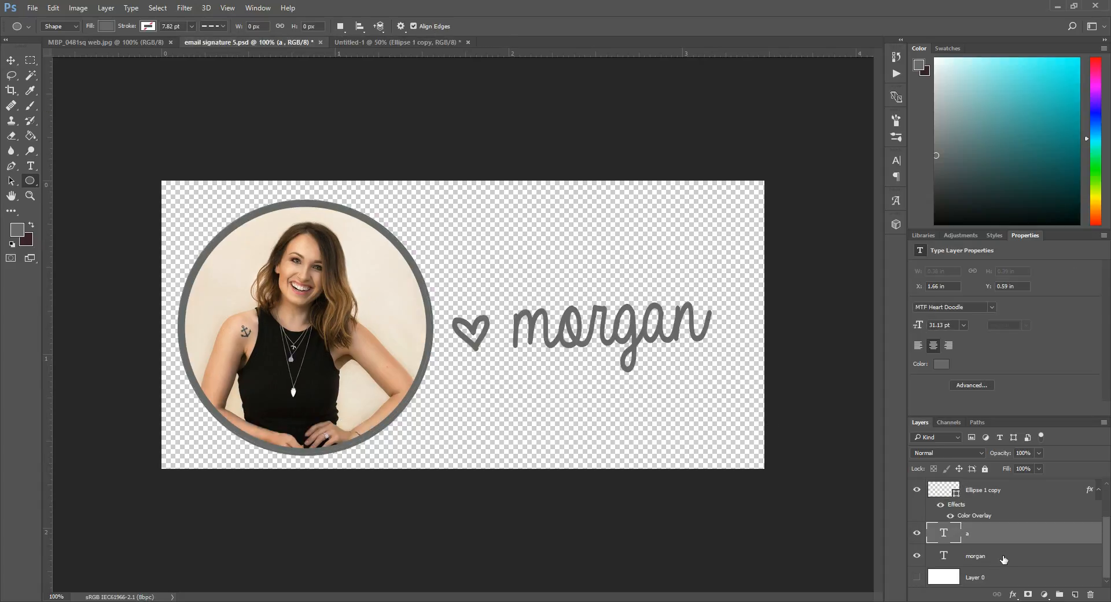
ctrl+click(1003, 557)
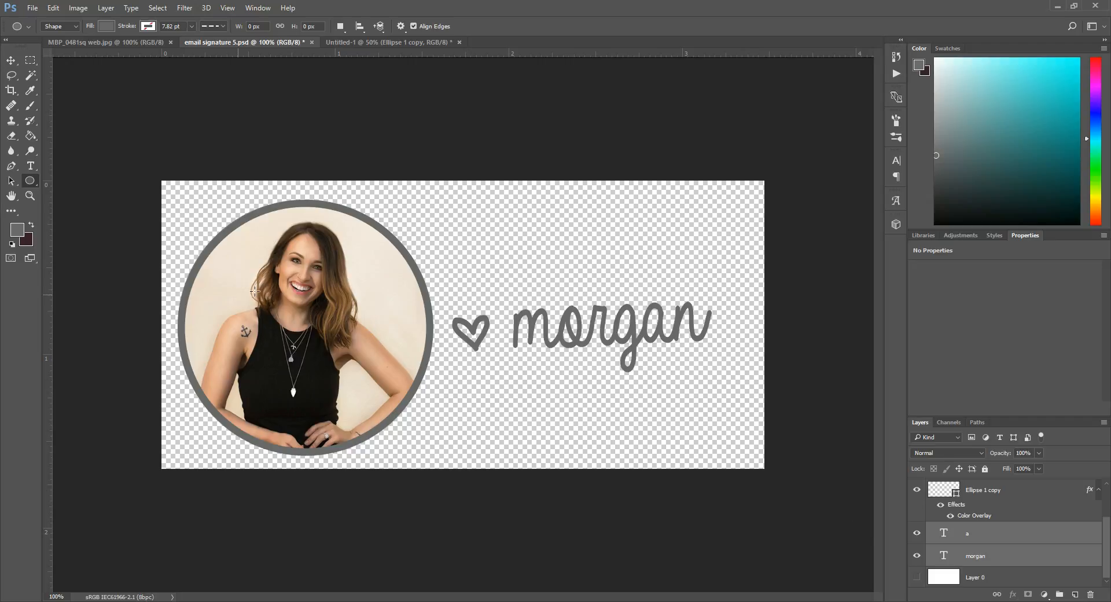
click(12, 59)
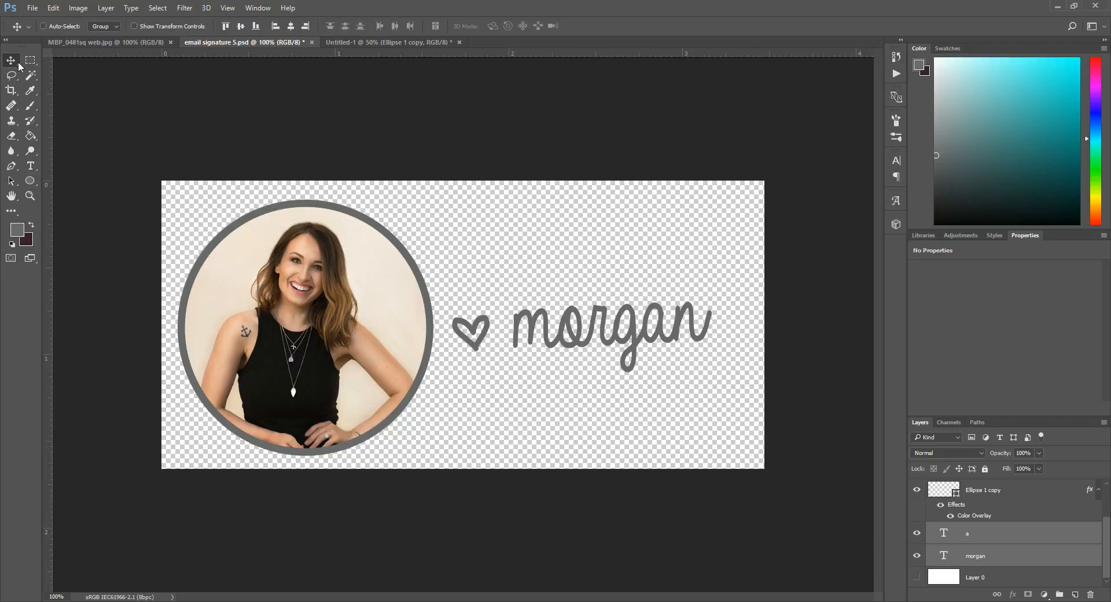
drag(528, 352, 375, 41)
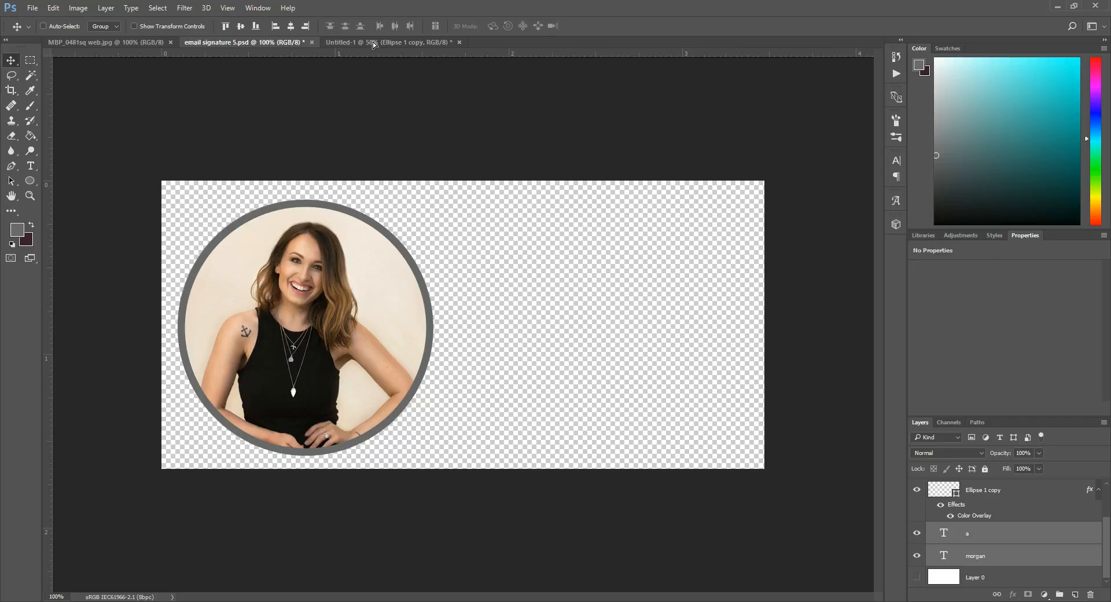
click(373, 42)
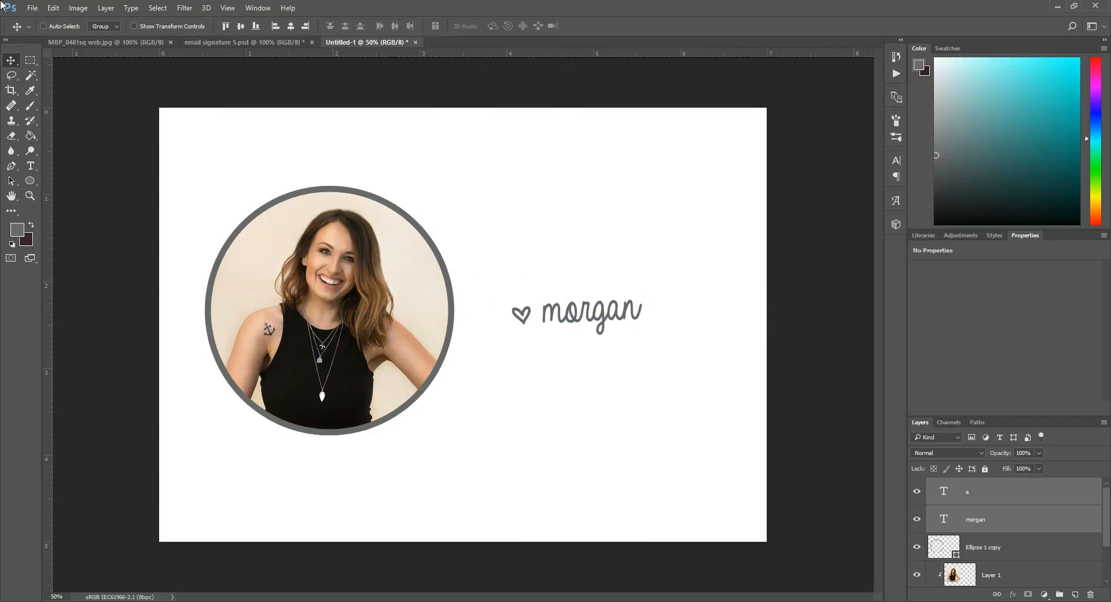
Enlarge the imported heart-and-morgan text with Free Transform and shift it up and left
click(53, 8)
click(87, 246)
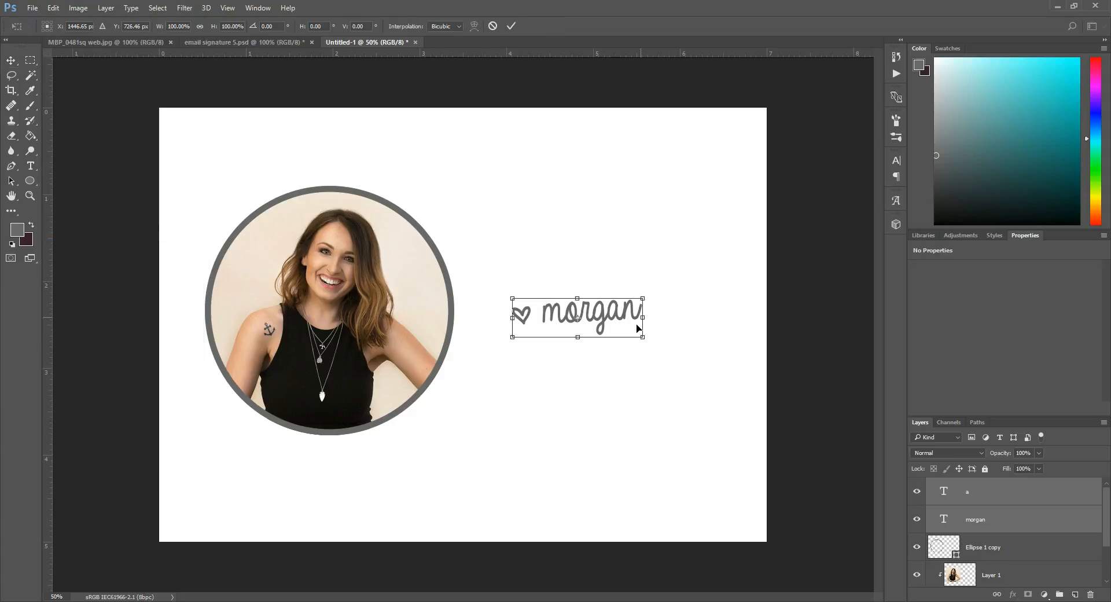
drag(642, 336, 719, 354)
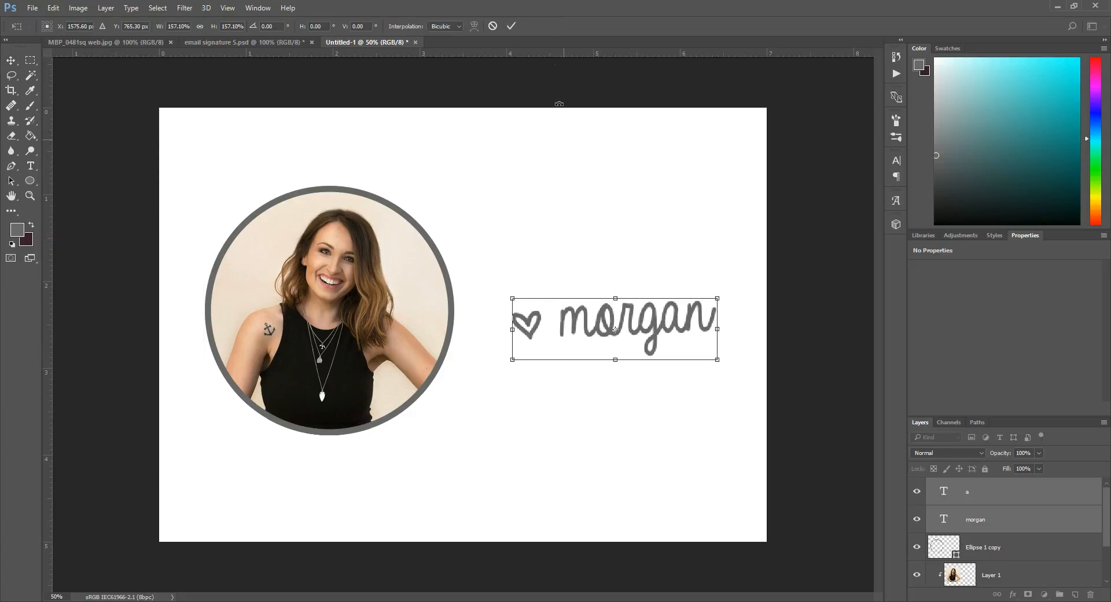
key(Return)
drag(638, 342, 615, 327)
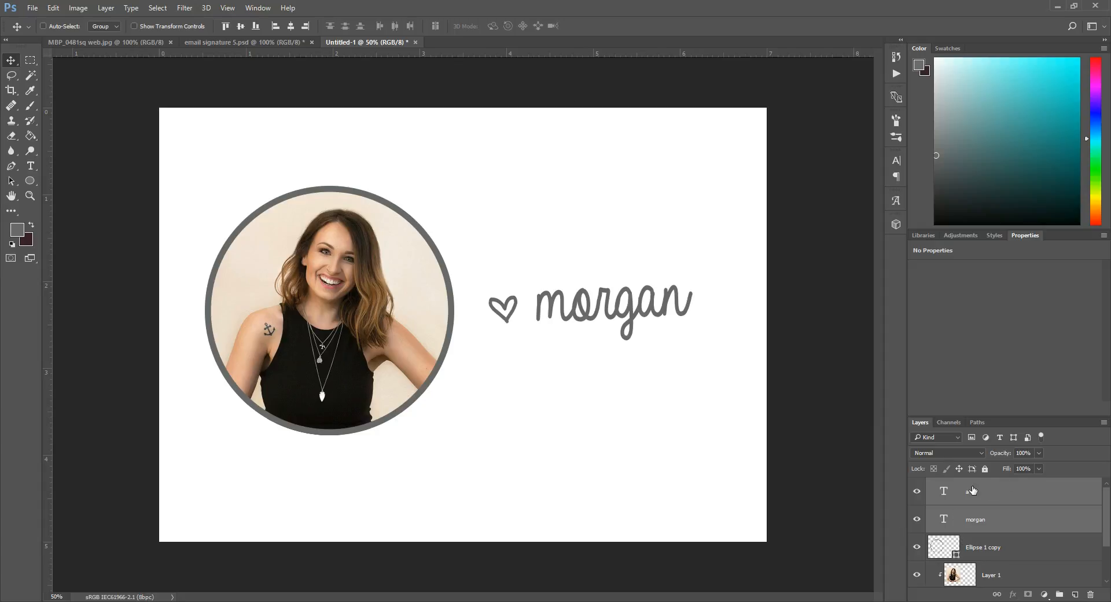
Turn off visibility of the morgan and heart text layers, leaving only the ringed portrait
click(1007, 519)
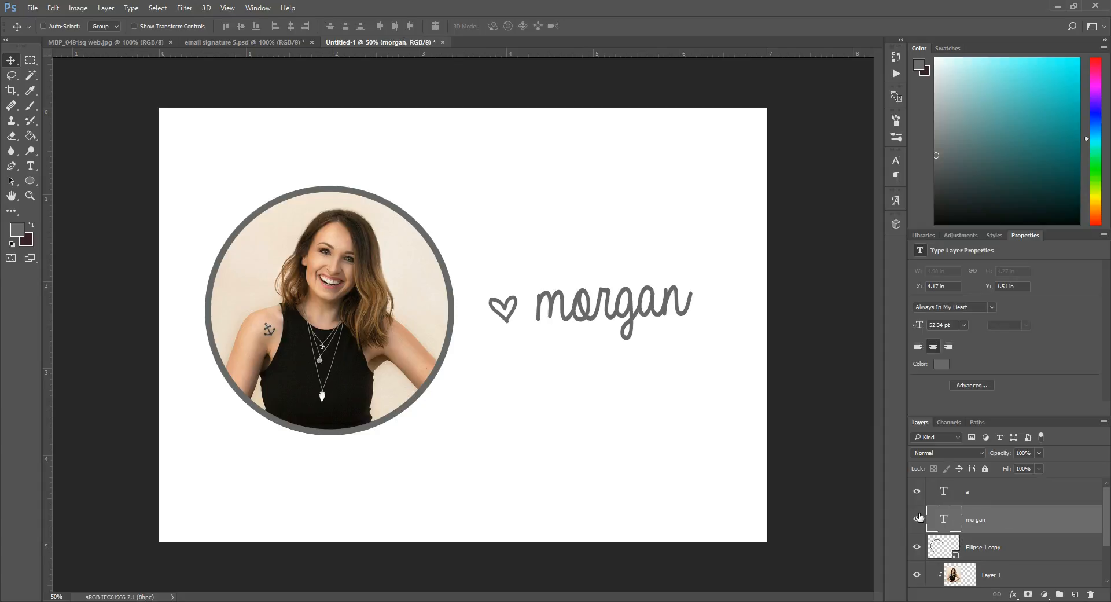
click(917, 519)
click(918, 491)
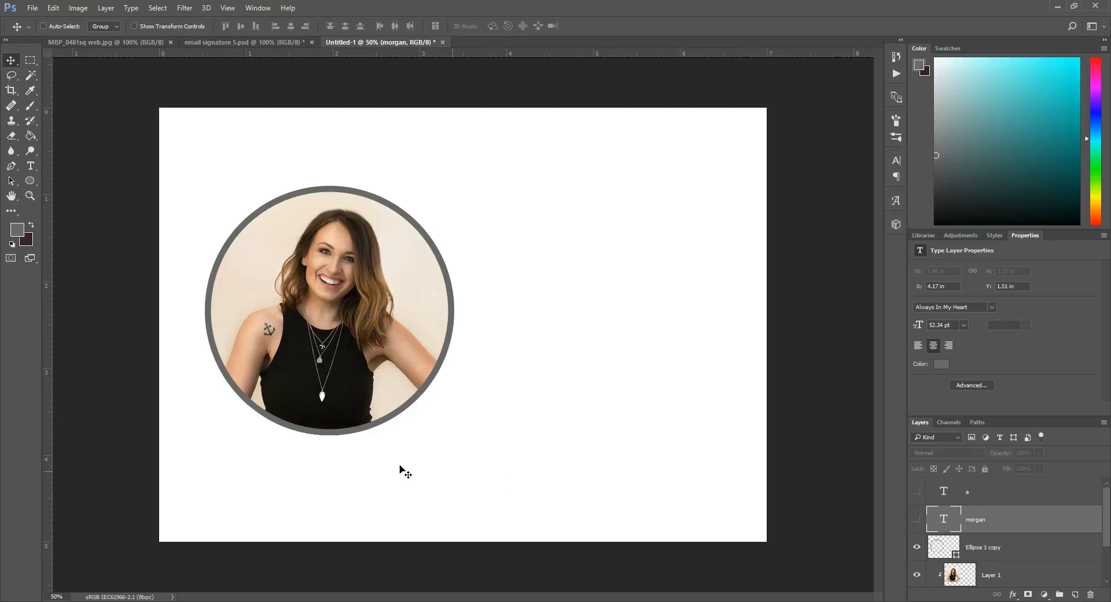
With the Type tool, add an 'a' in MTF Heart Doodle font as a new layer right of the portrait and commit it
click(30, 167)
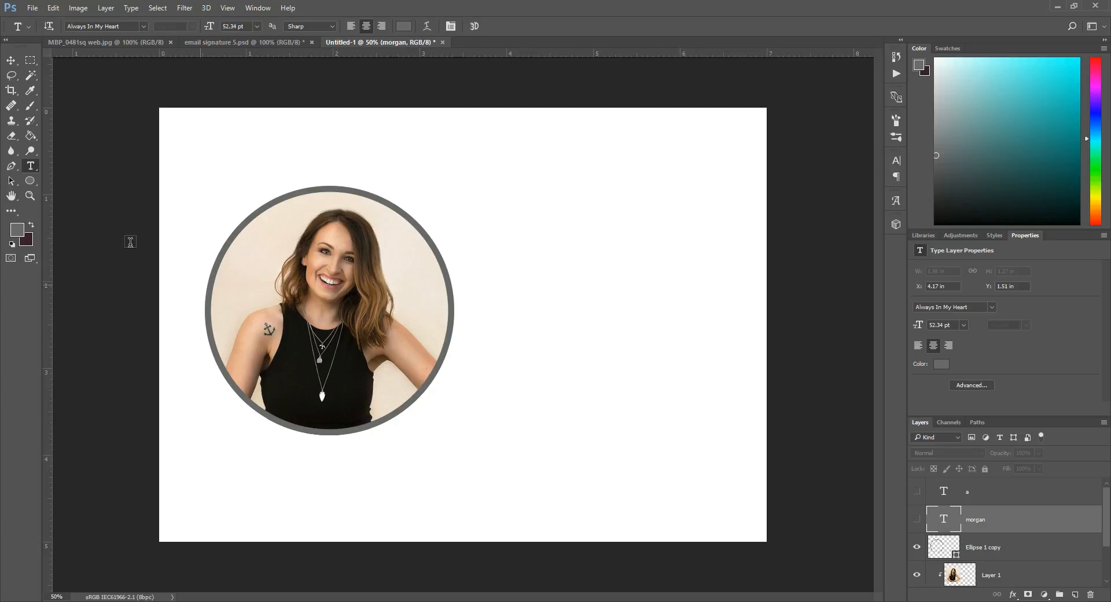
click(968, 496)
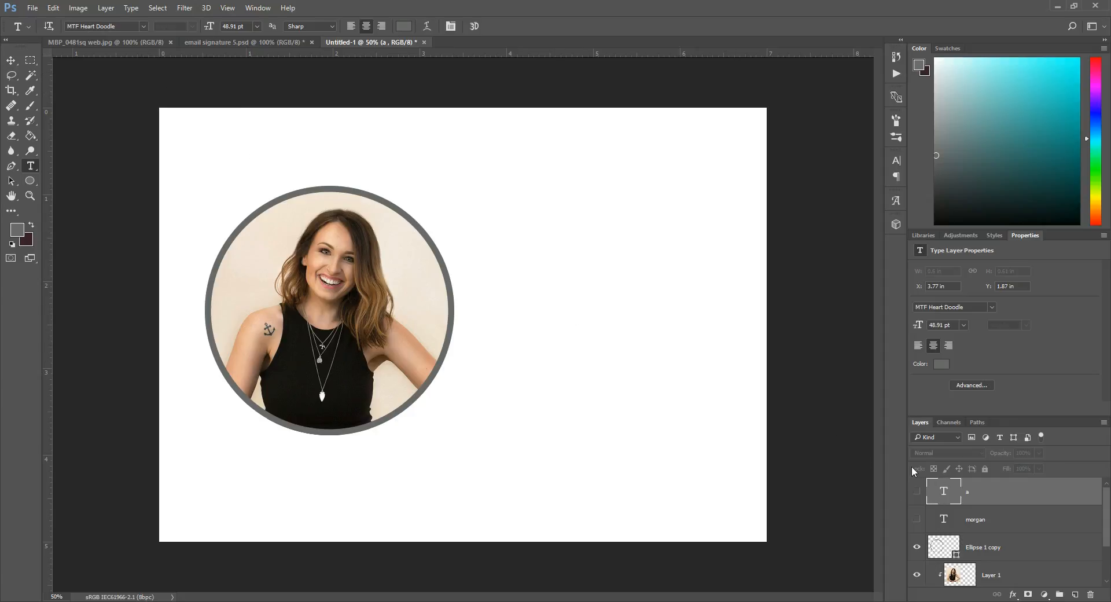
click(580, 326)
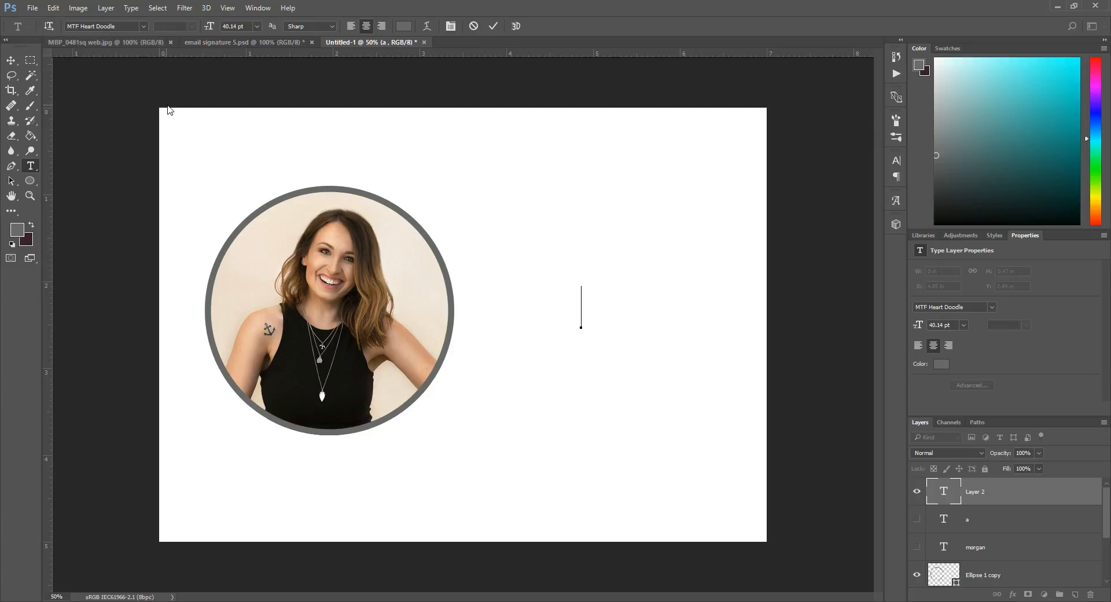
text(a)
key(ctrl+Return)
Commit the heart doodle, start a new text layer above it in the Always In My Heart font for 'morgan'
key(ctrl+Return)
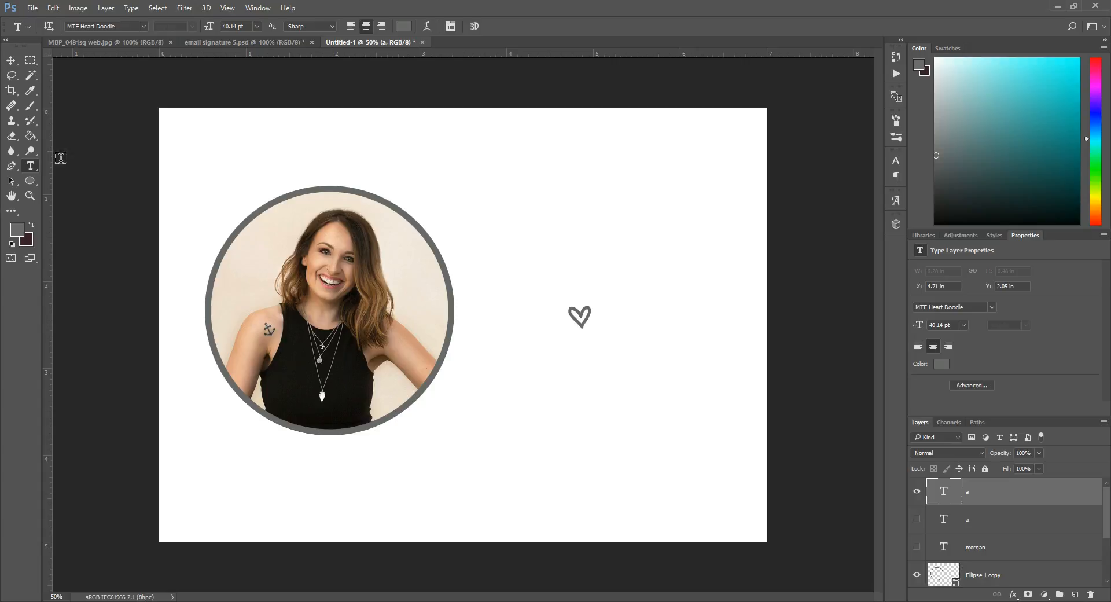
click(514, 193)
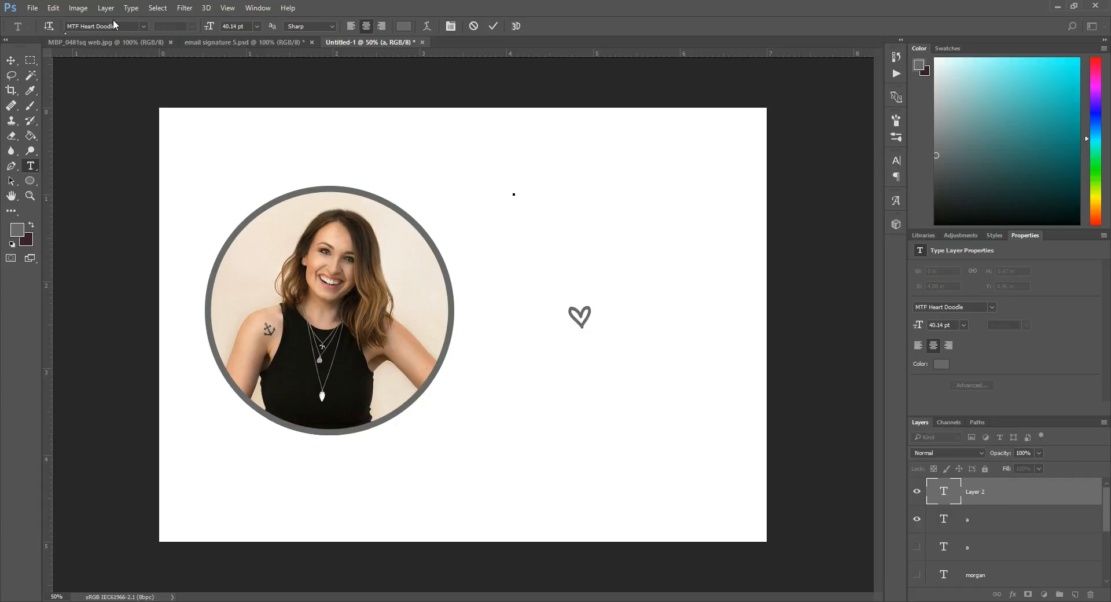
click(113, 25)
drag(126, 25, 52, 25)
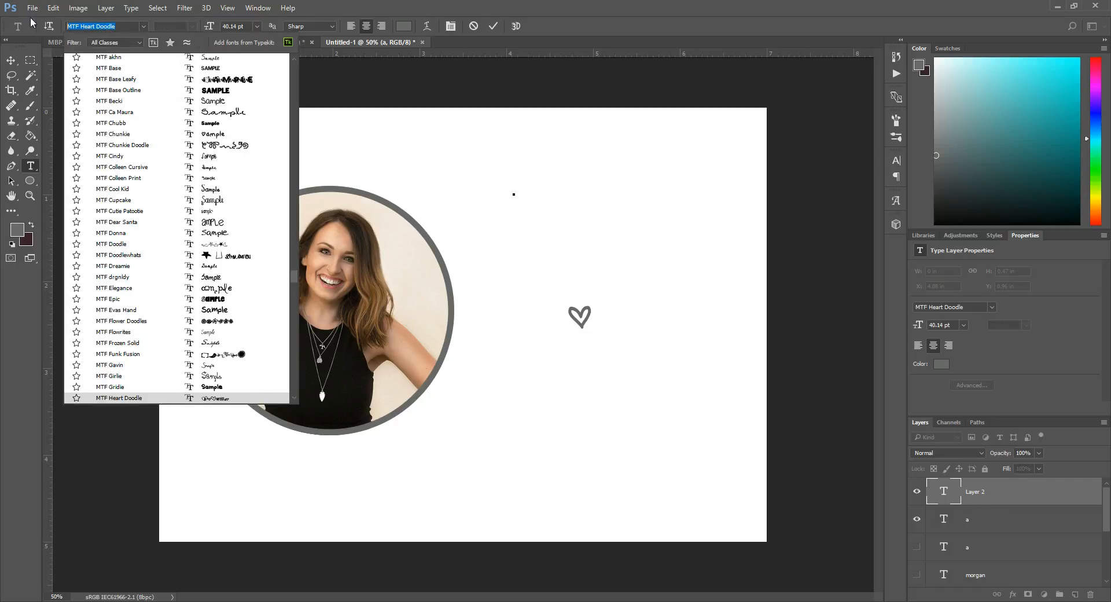
text(always)
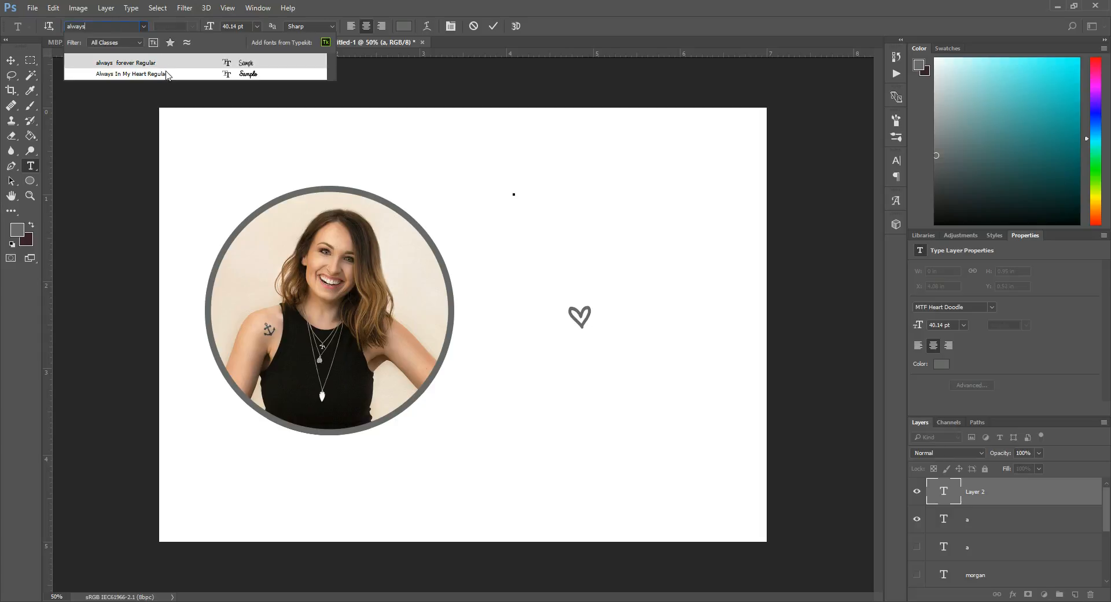
click(168, 74)
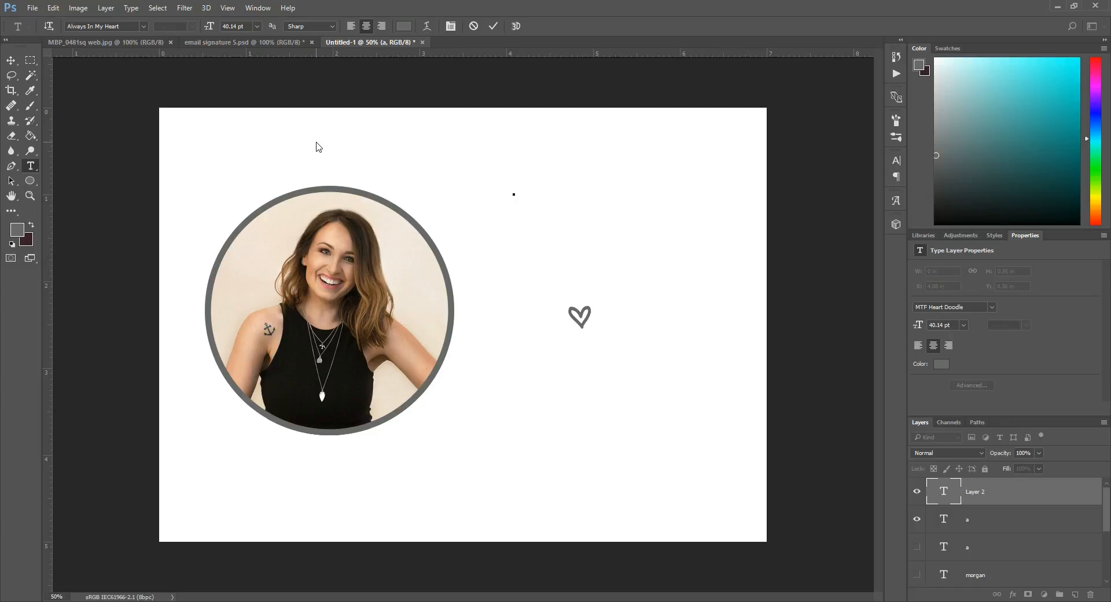
text(morgan)
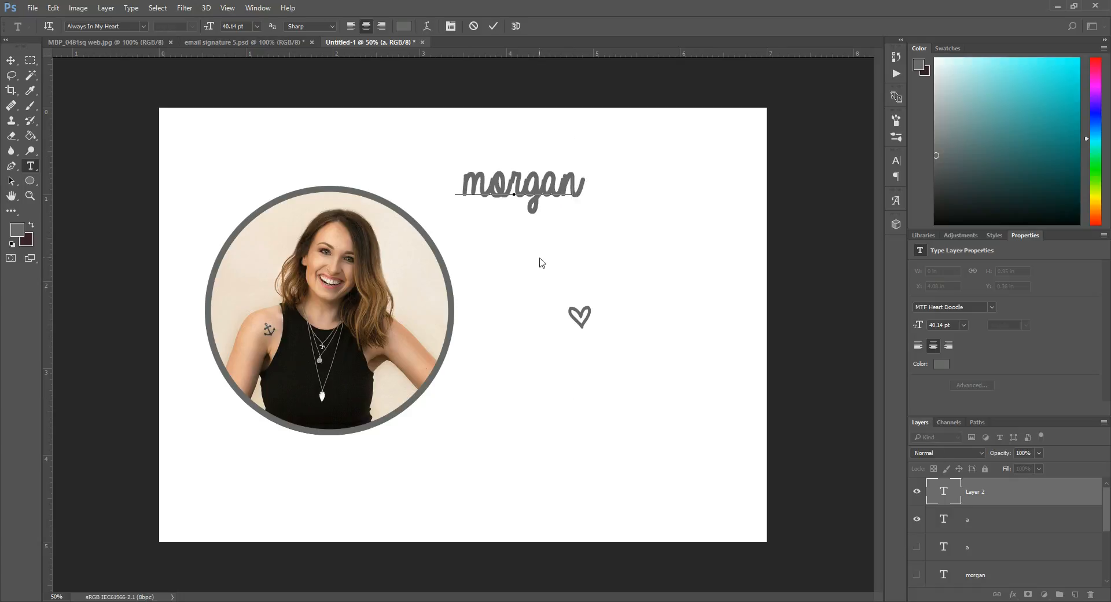
Select all of the 'morgan' text and turn off Faux Bold in the Character panel
click(943, 492)
double_click(944, 492)
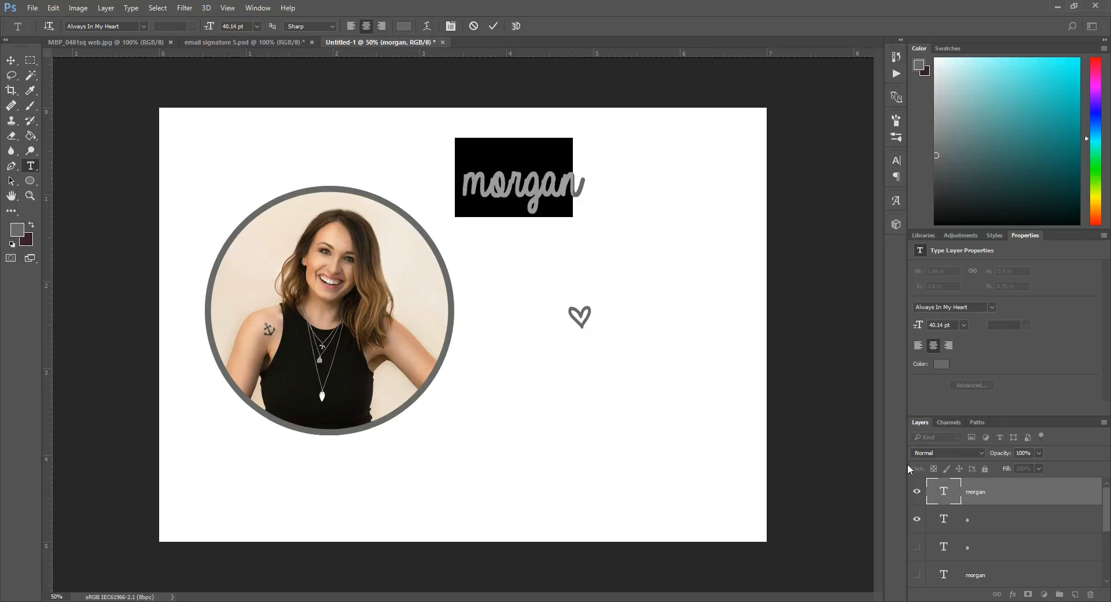
click(450, 26)
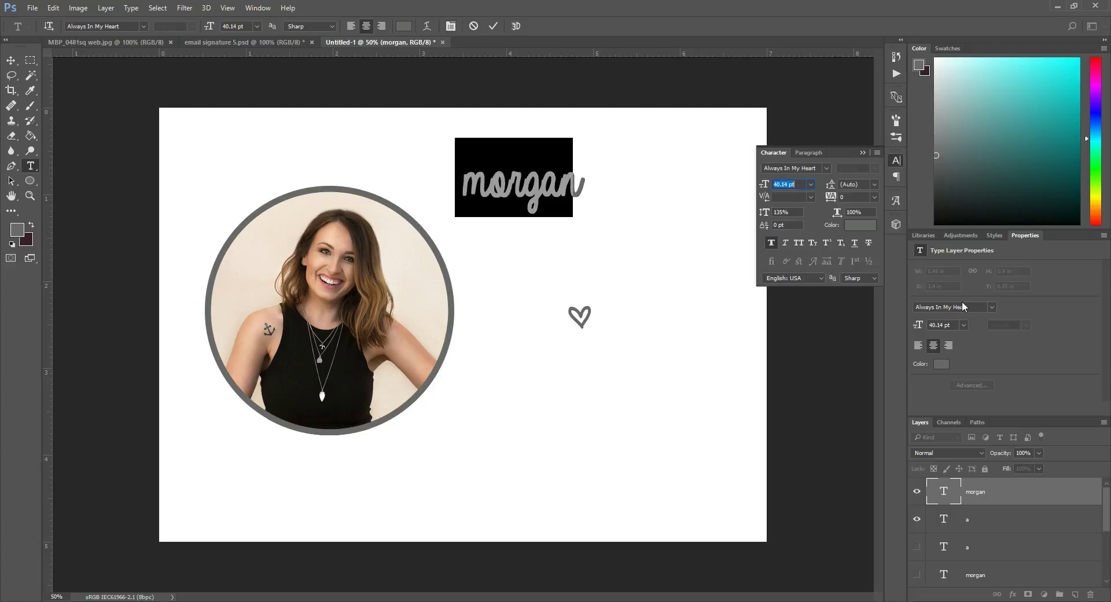
click(770, 244)
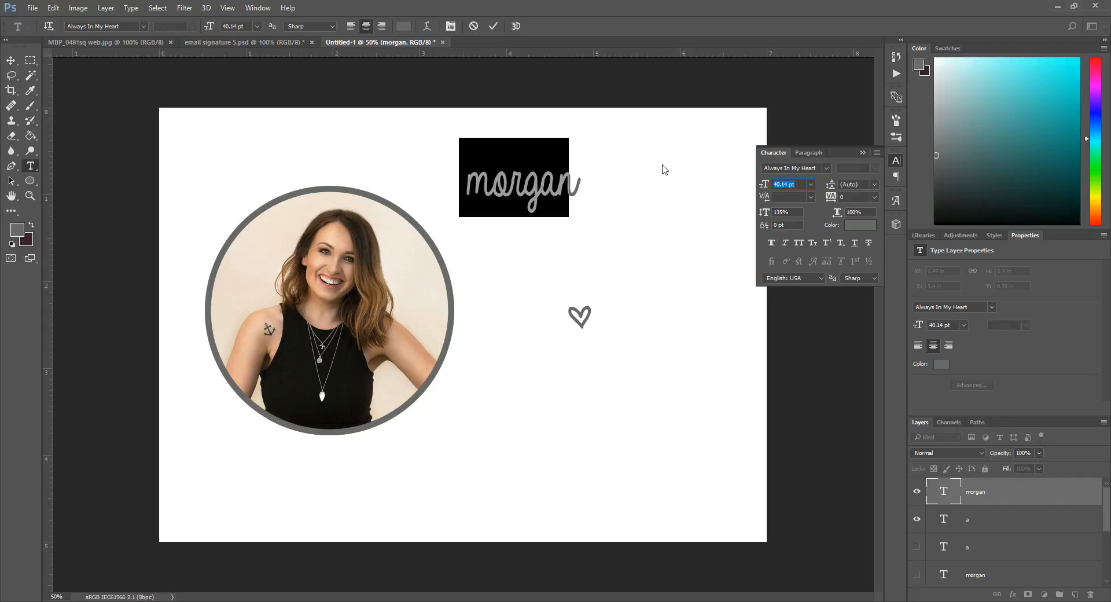
Stretch the name to about 126% horizontal and 138% vertical scale, then reach its colour picker
click(792, 212)
text(100)
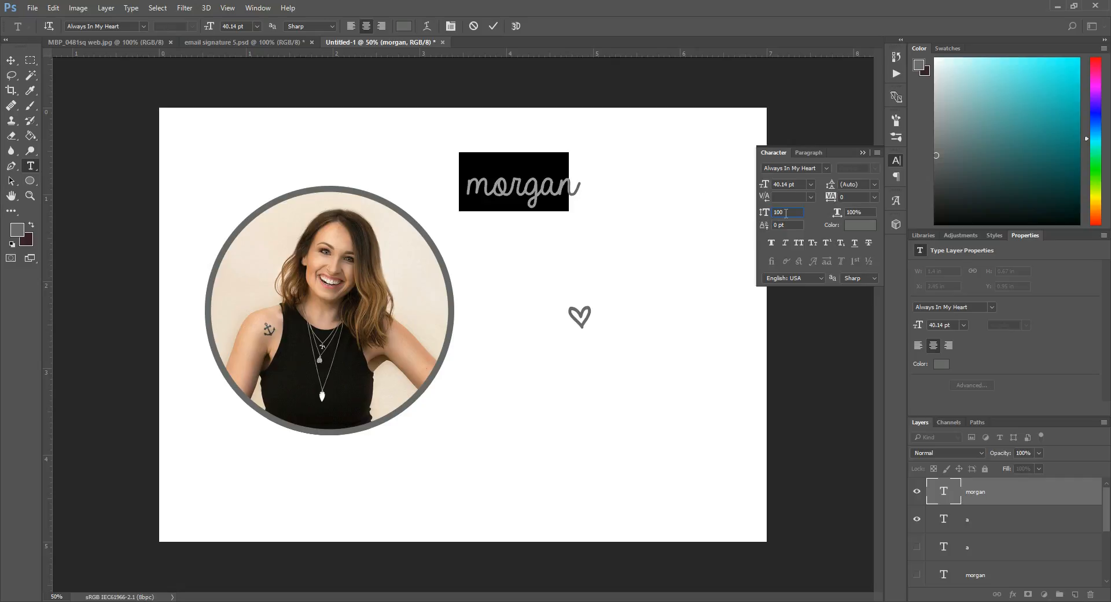
key(ctrl+z)
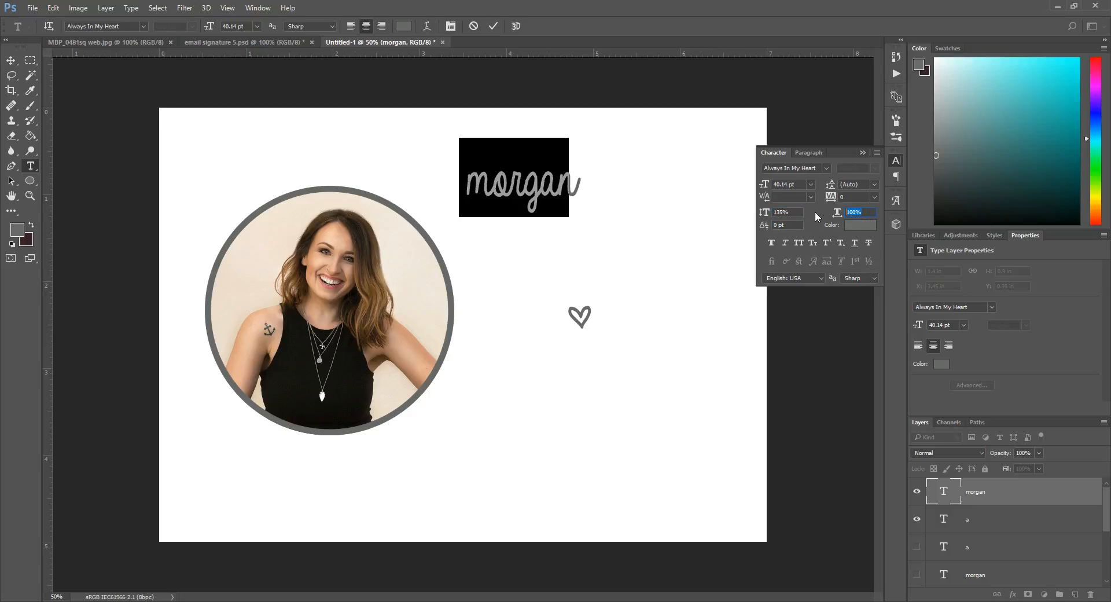
drag(832, 213, 832, 219)
text(126)
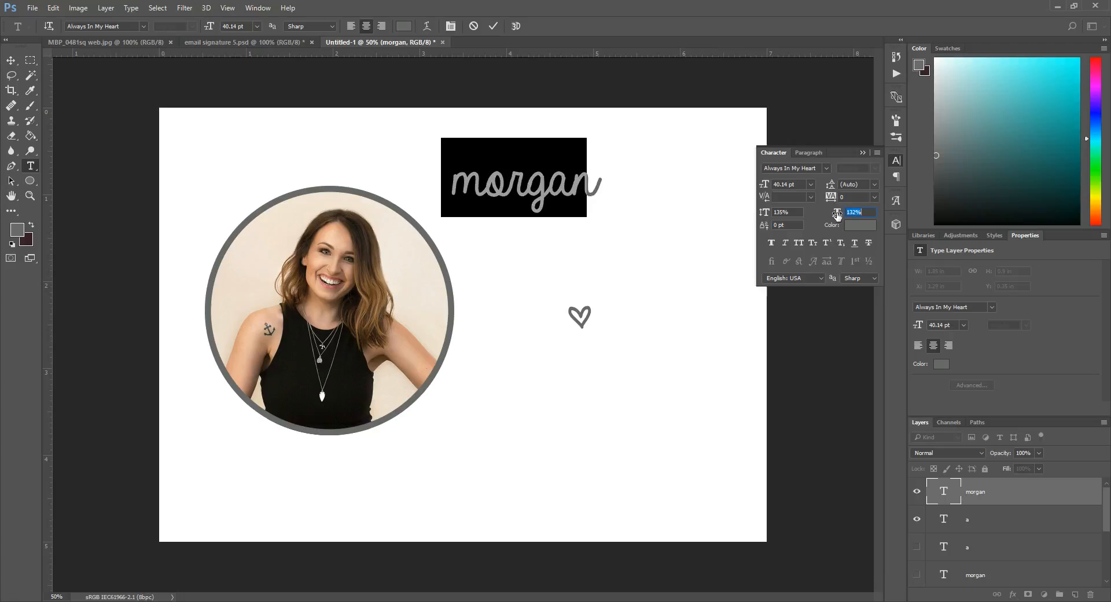
mouse_move(765, 212)
mouse_down()
mouse_move(769, 227)
mouse_move(765, 209)
mouse_up()
click(784, 212)
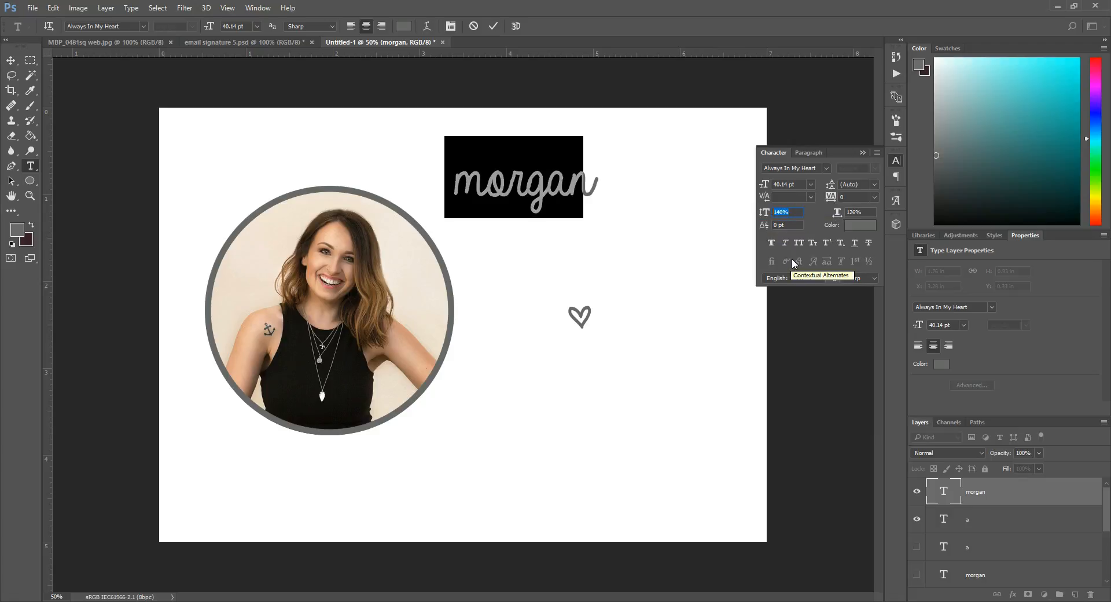
key(Up)
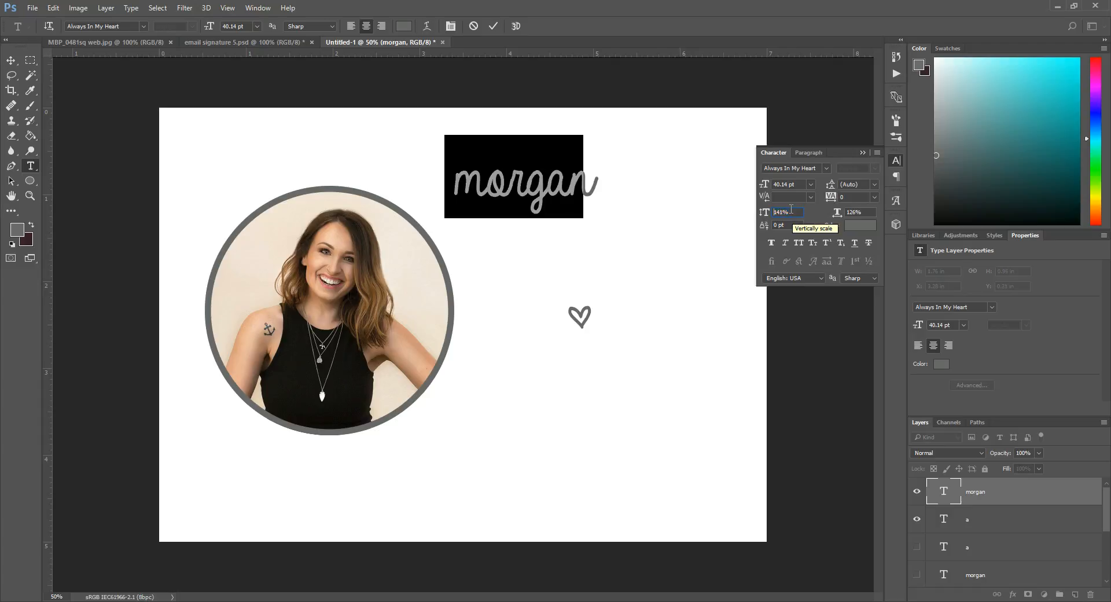
key(Down)
key(Down)
key(Down)
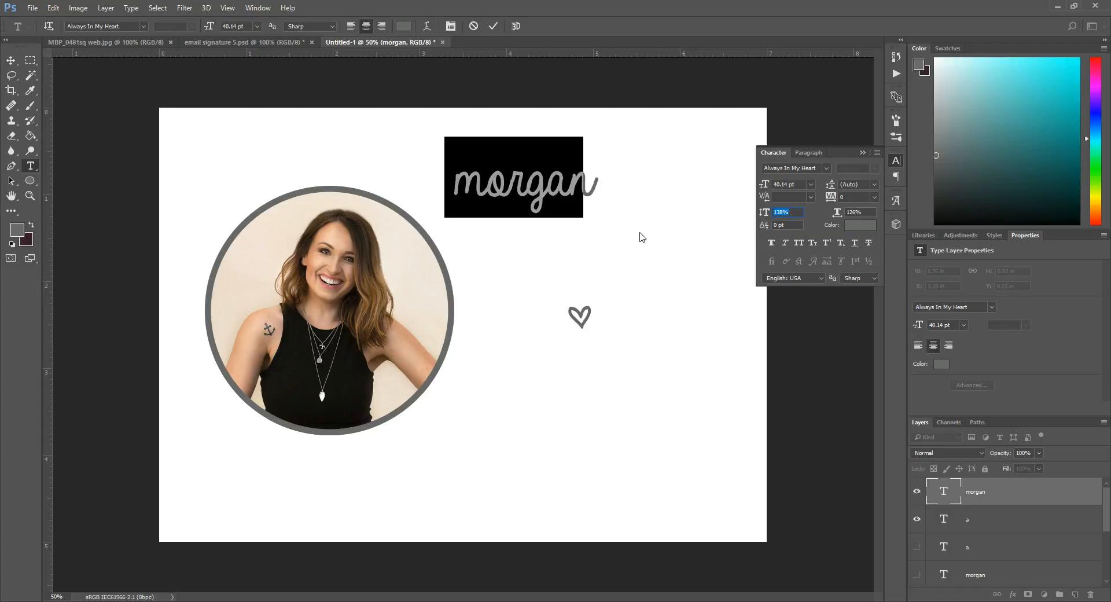
click(855, 224)
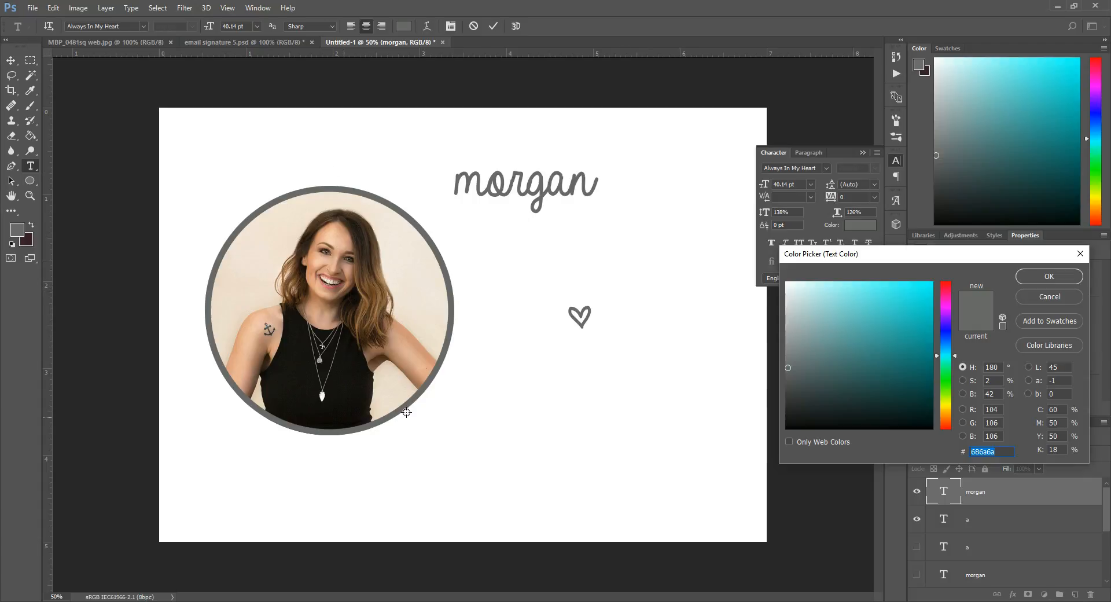
Confirm the name colour, move 'morgan' down beside the heart so it reads '♡ morgan'
click(1049, 276)
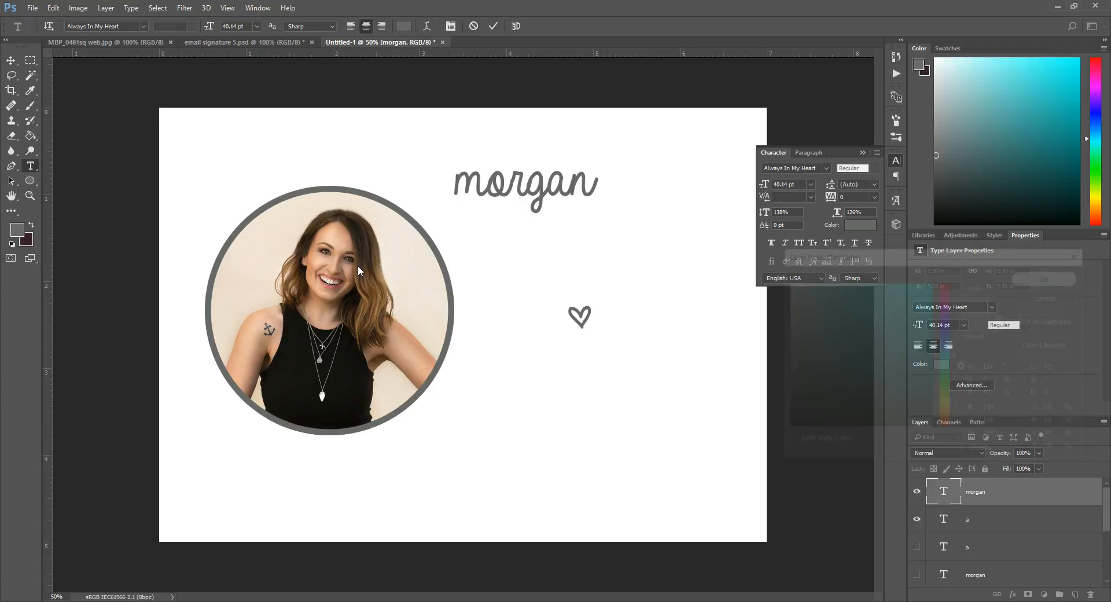
click(12, 60)
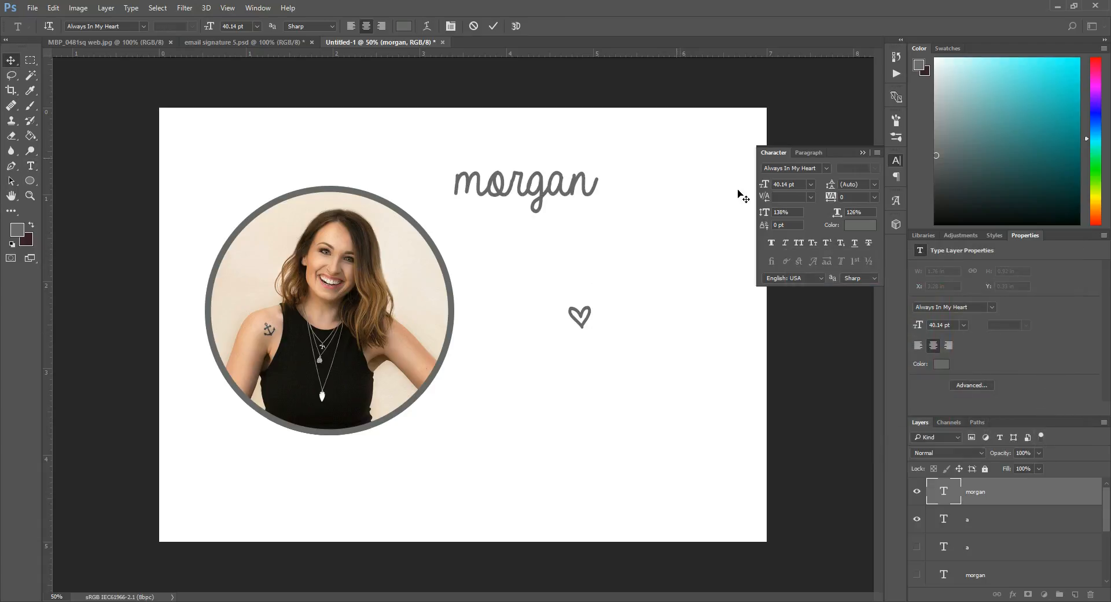
mouse_move(521, 182)
mouse_down()
mouse_move(599, 305)
mouse_move(512, 317)
mouse_up()
click(990, 519)
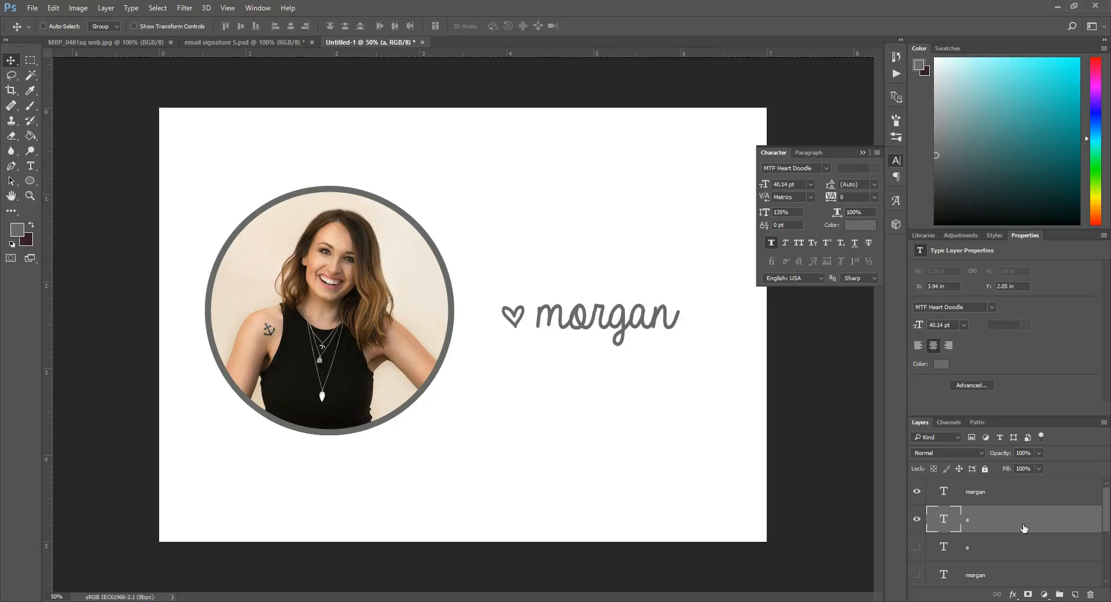
Group the heart and 'morgan' layers together into Group 1
shift+click(990, 495)
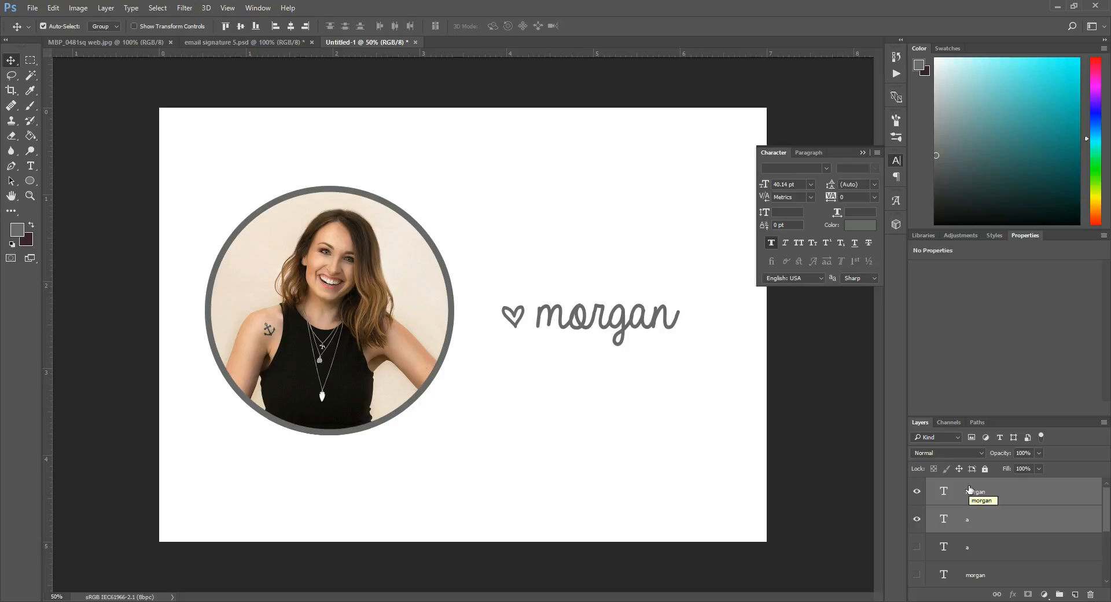
key(ctrl+g)
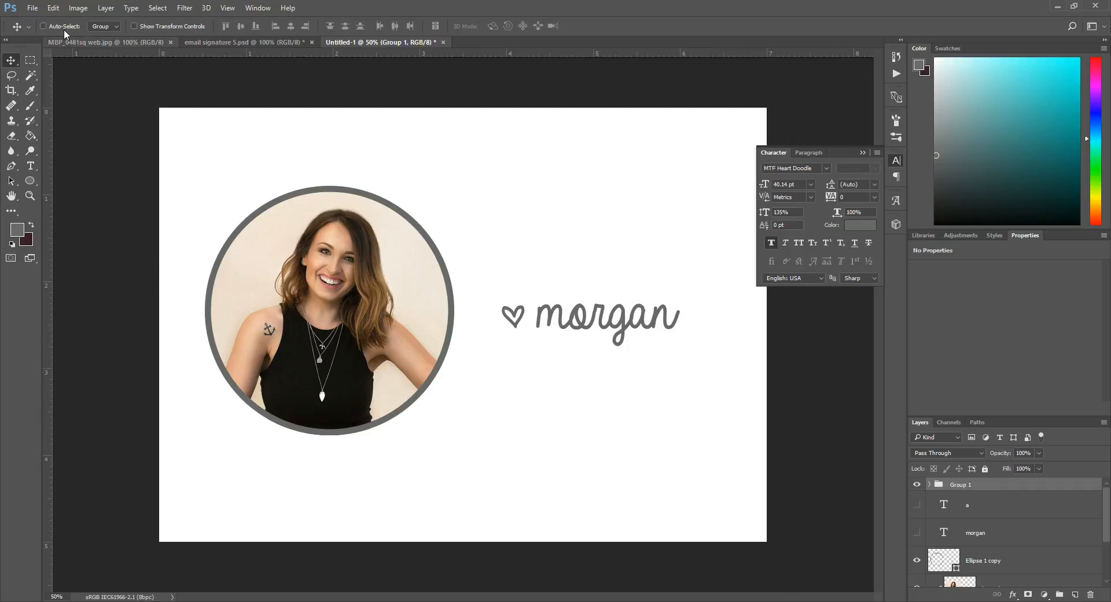
Free Transform the group: tilt it up about -9.9°, nudge and enlarge it slightly, commit, and collapse the Character panel
click(53, 7)
click(84, 245)
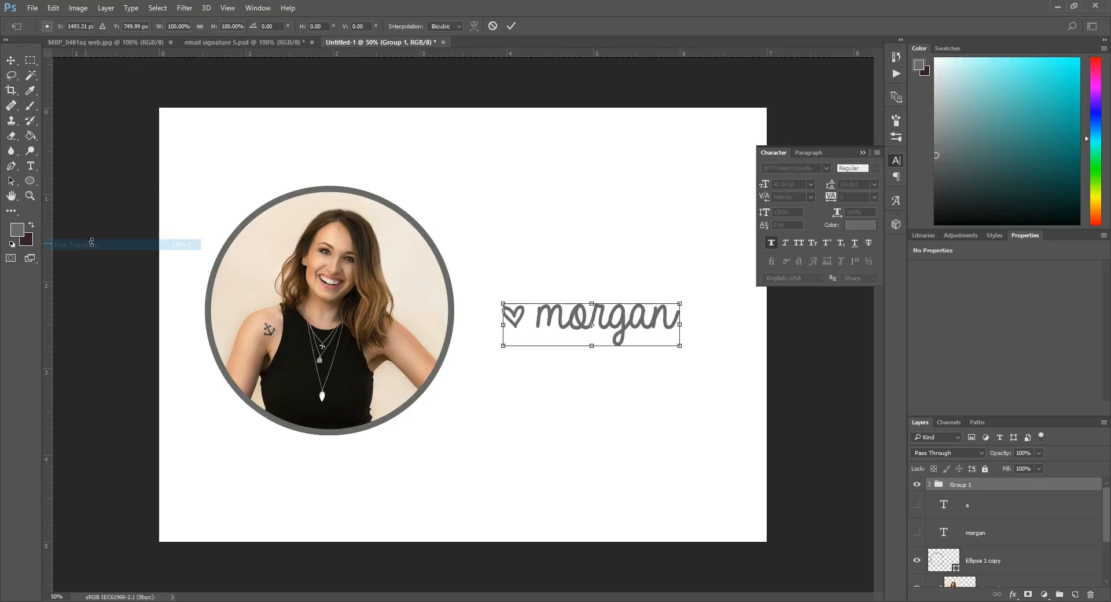
drag(689, 294, 685, 276)
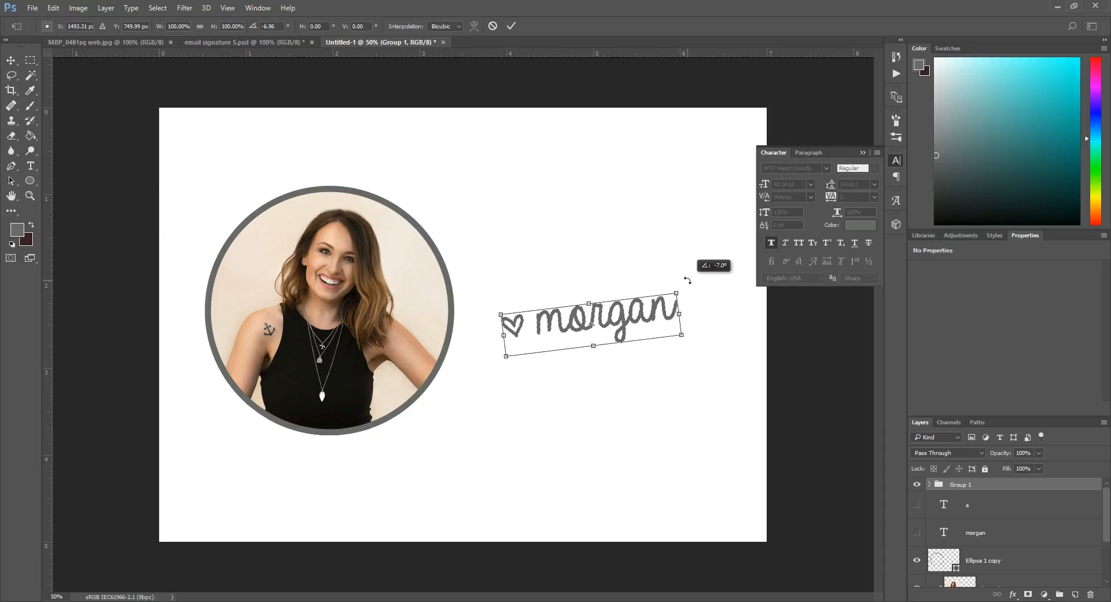
drag(660, 312, 686, 251)
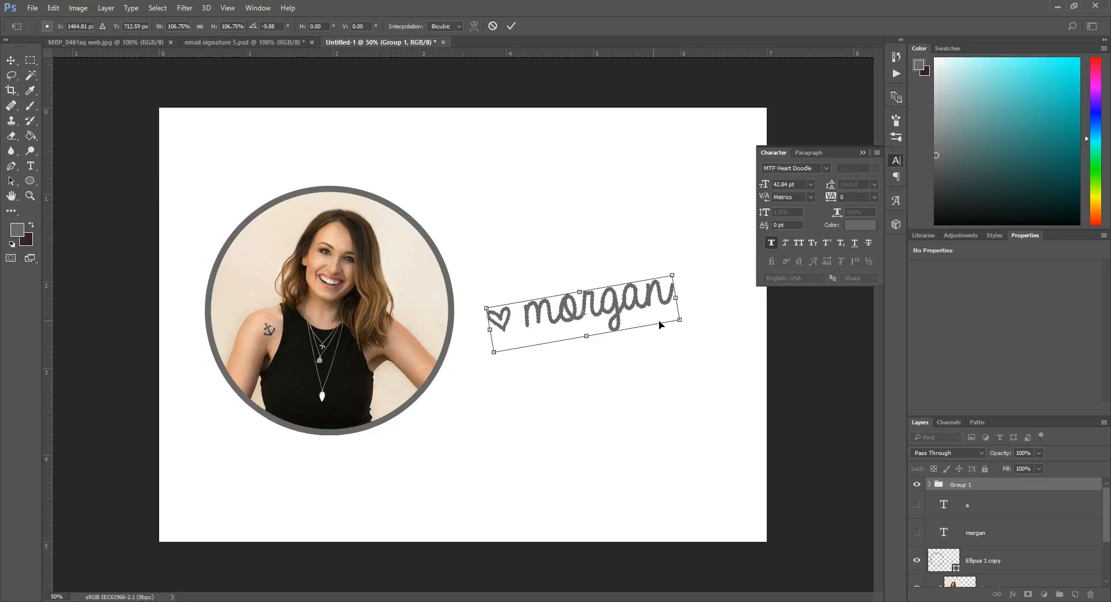
mouse_move(679, 317)
mouse_down()
mouse_move(665, 317)
mouse_move(682, 313)
mouse_up()
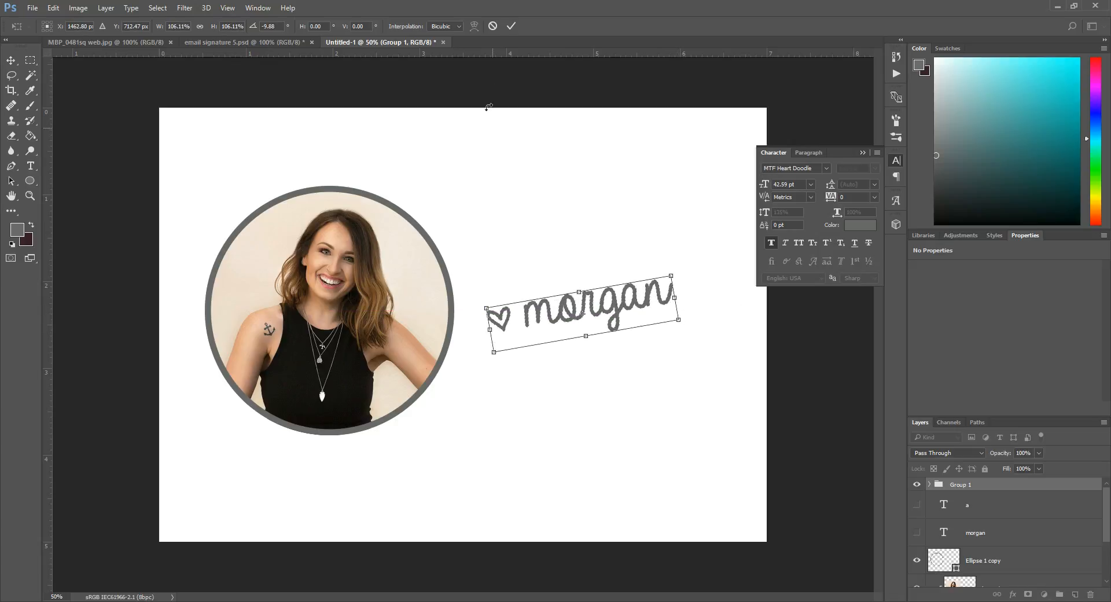
click(511, 26)
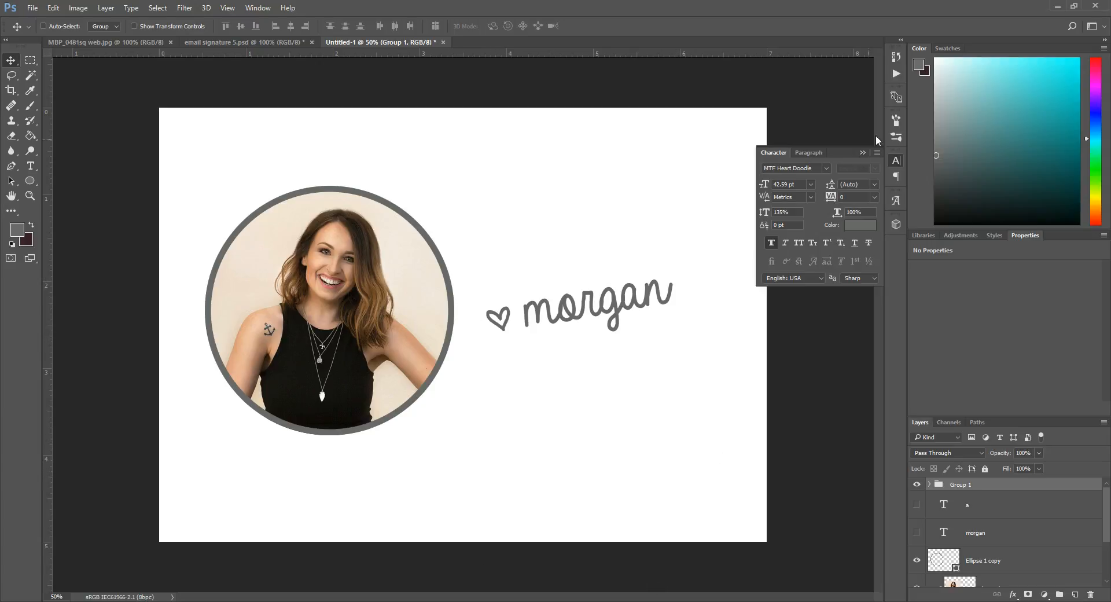
click(863, 153)
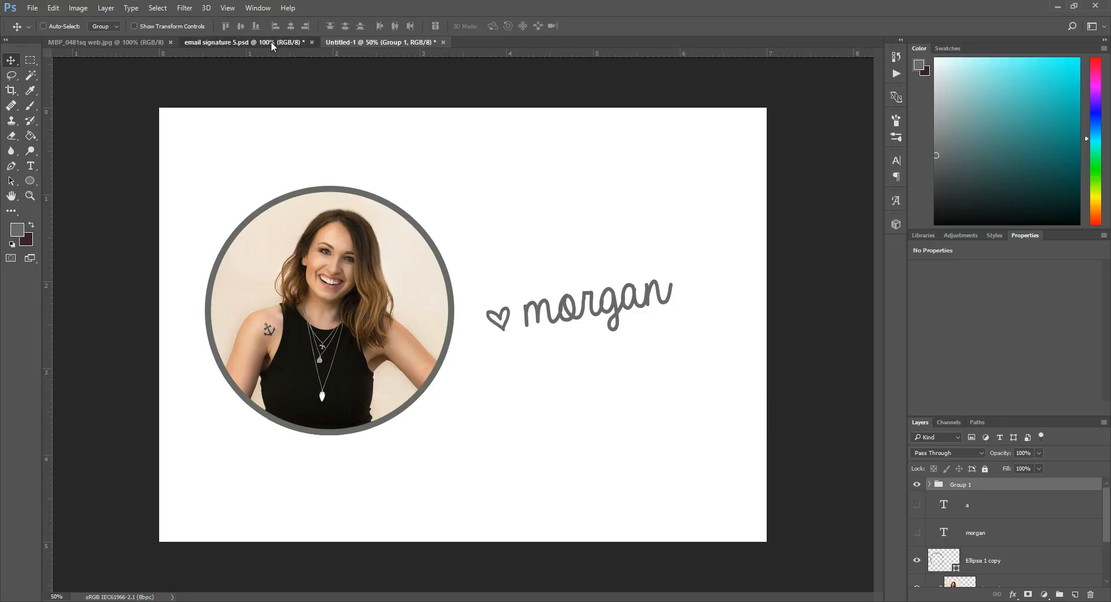
click(243, 42)
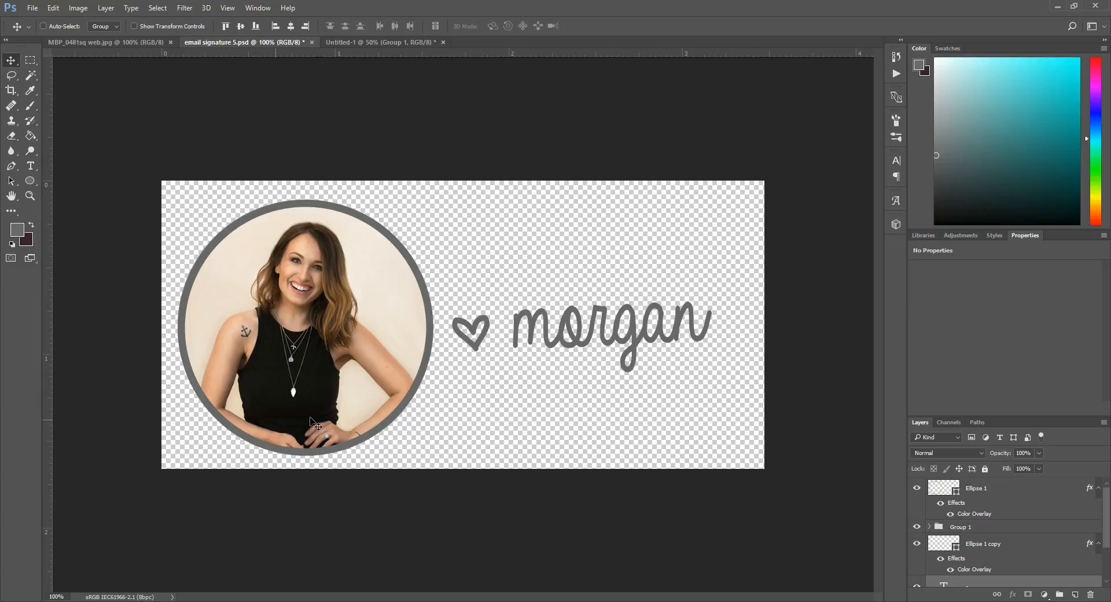
click(370, 42)
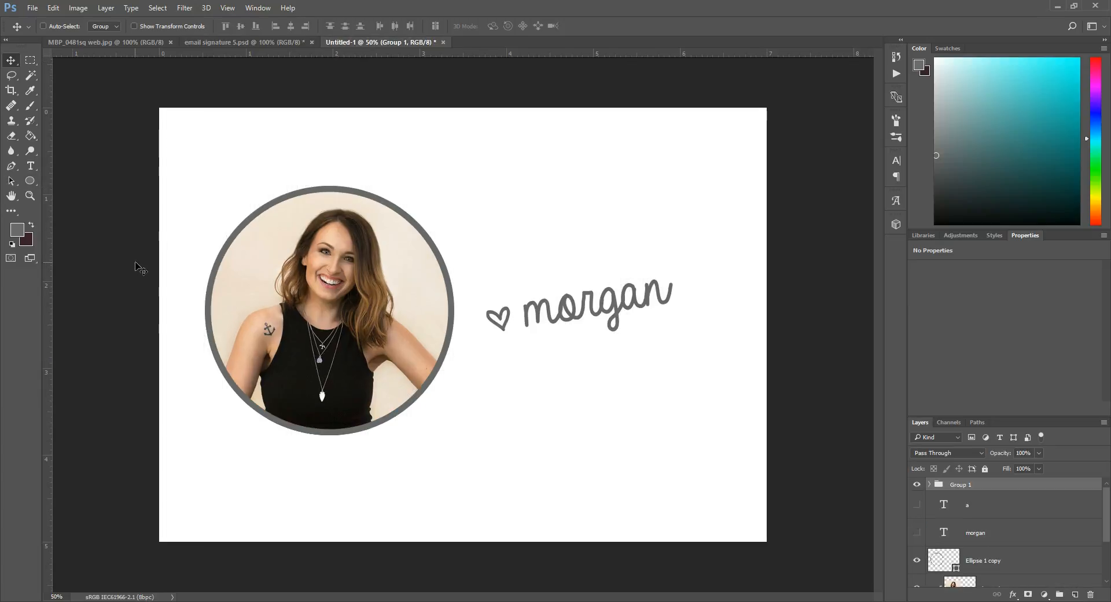
click(31, 60)
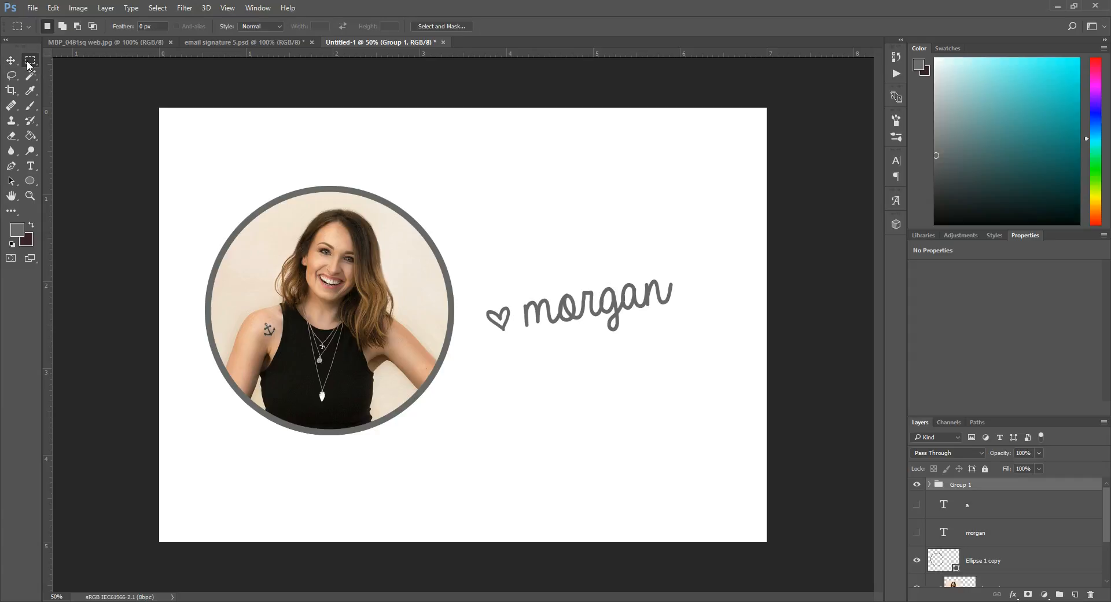
Marquee a horizontal strip around the portrait and name, crop the canvas to it, and select the Background layer
drag(160, 174, 780, 446)
key(ctrl+semicolon)
click(78, 7)
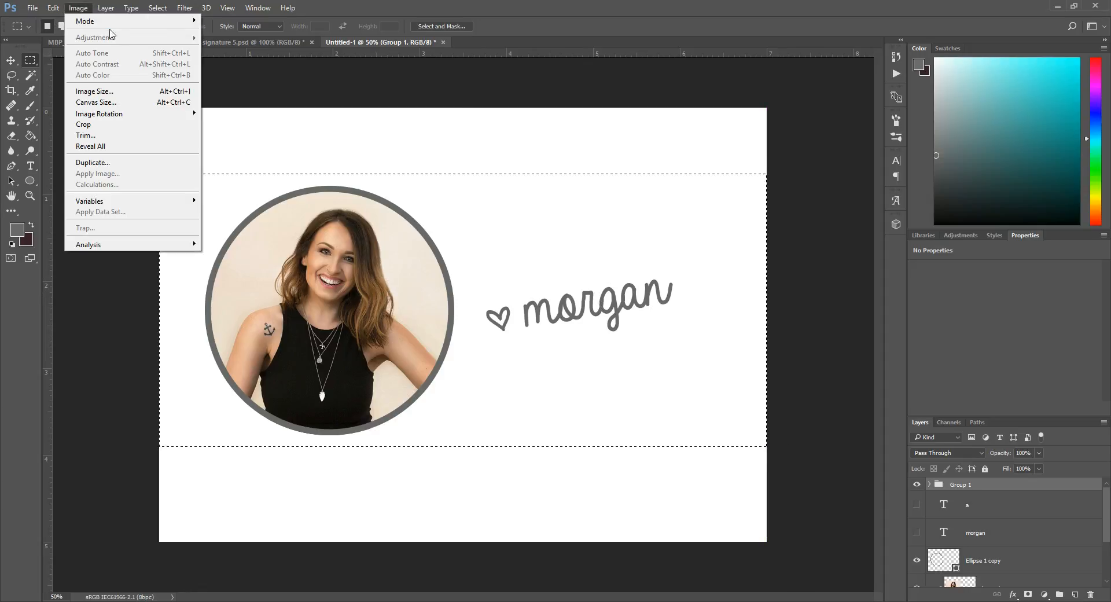
click(98, 127)
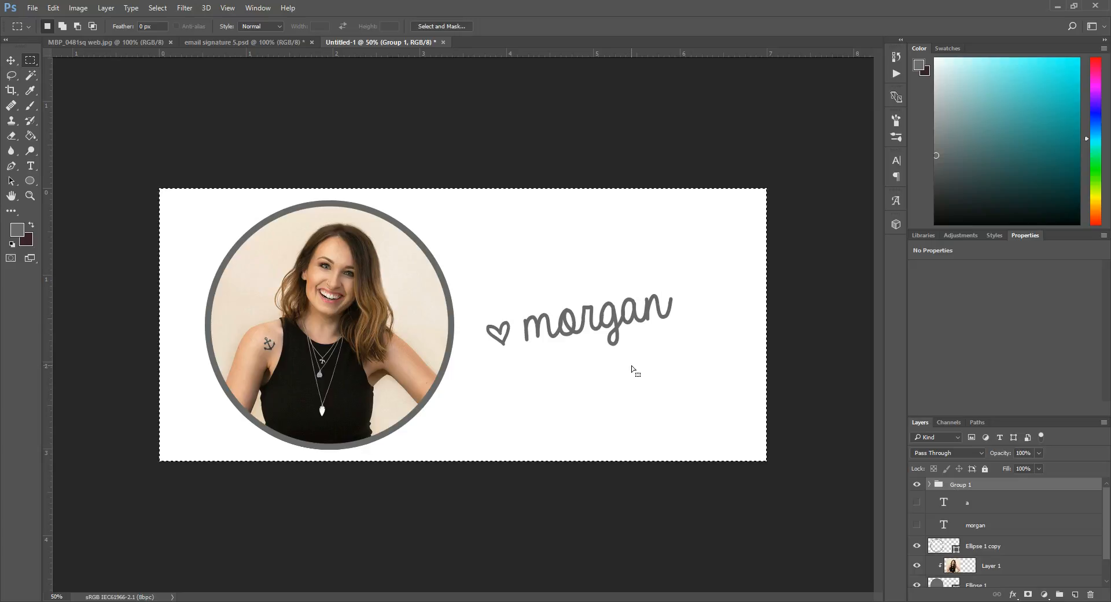
scroll(973, 538, down, 2)
scroll(995, 522, up, 1)
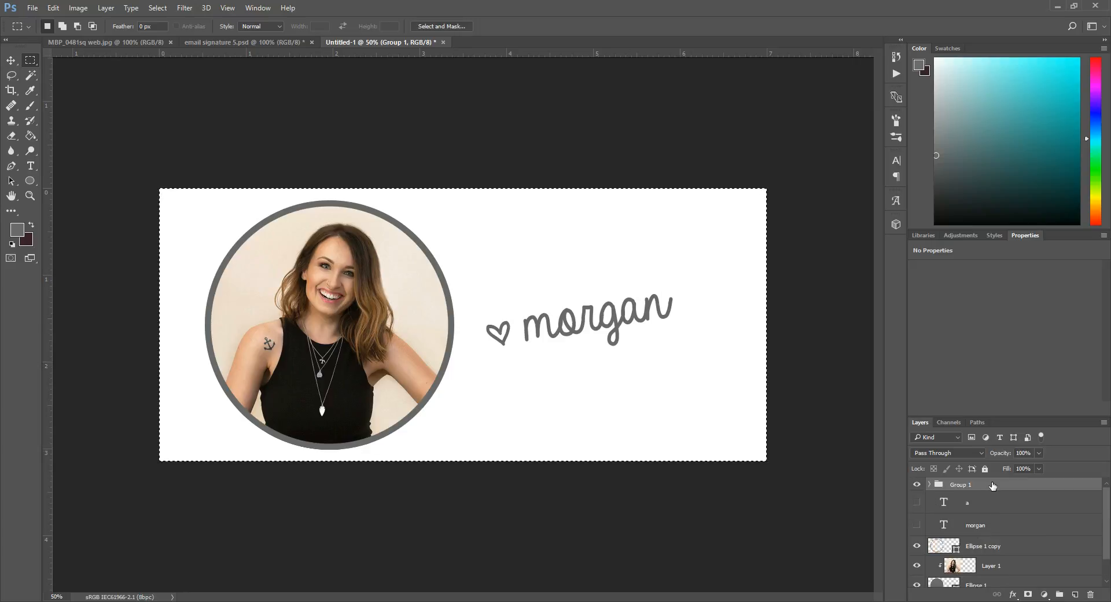
scroll(985, 490, down, 1)
click(999, 578)
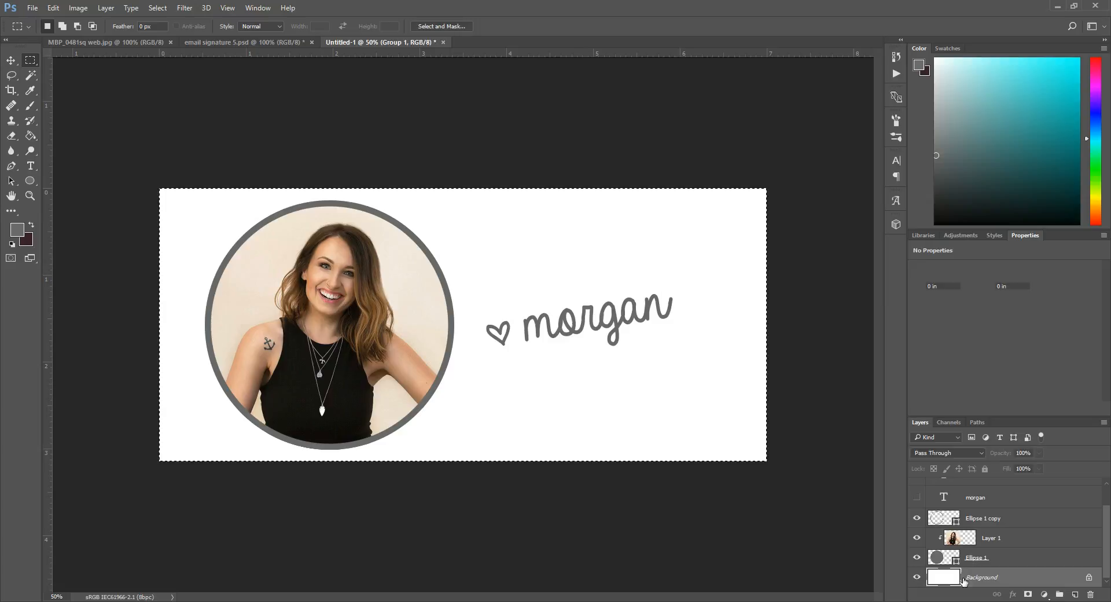
Hide the white Background layer so the banner shows transparency
click(917, 578)
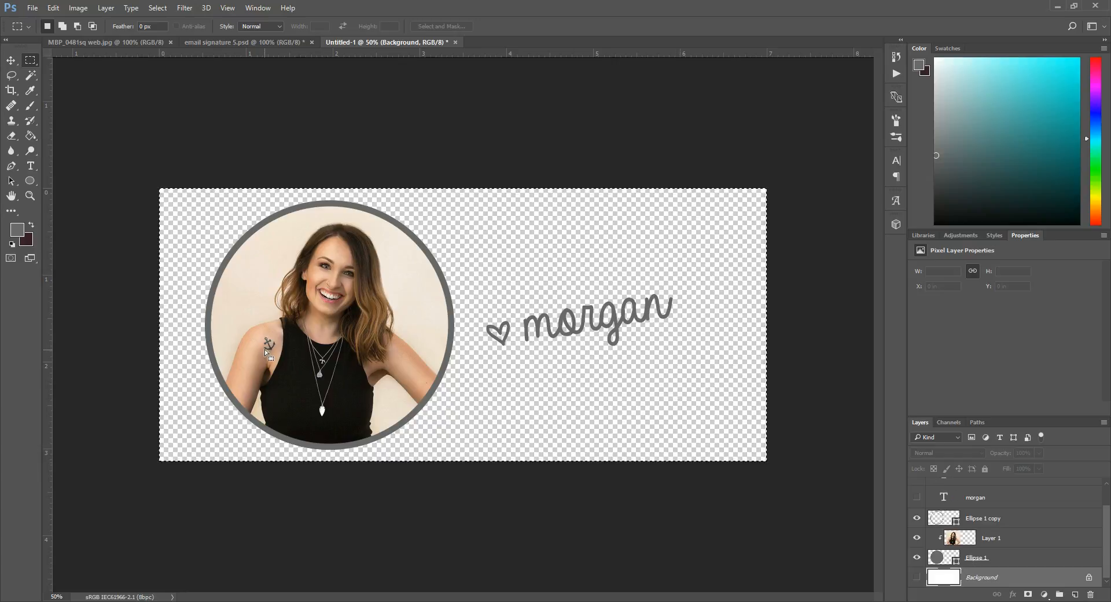
click(32, 7)
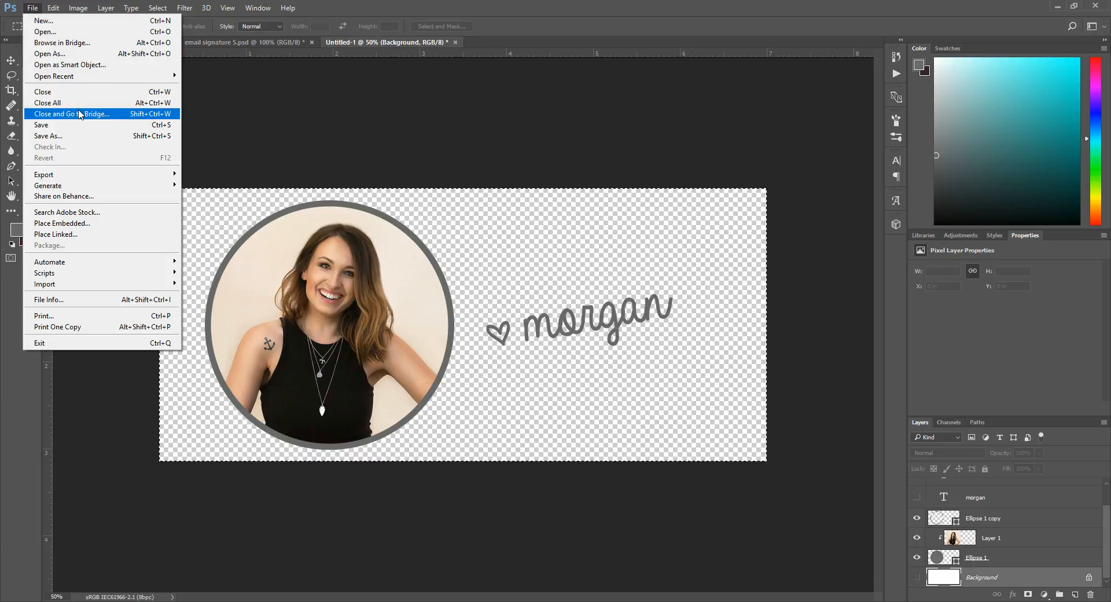
click(65, 136)
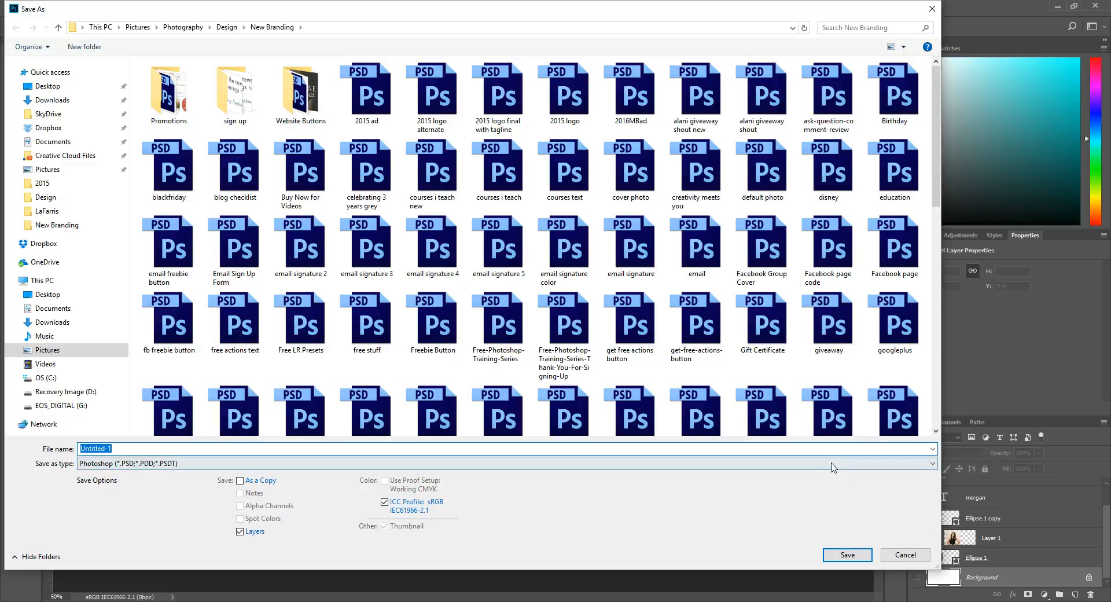
click(182, 463)
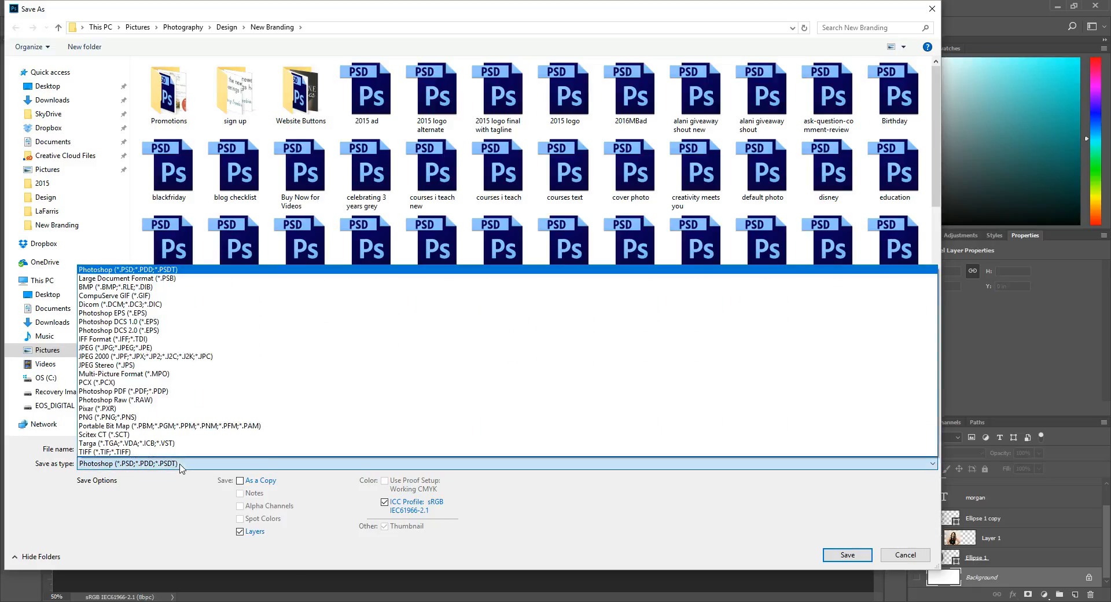
click(130, 418)
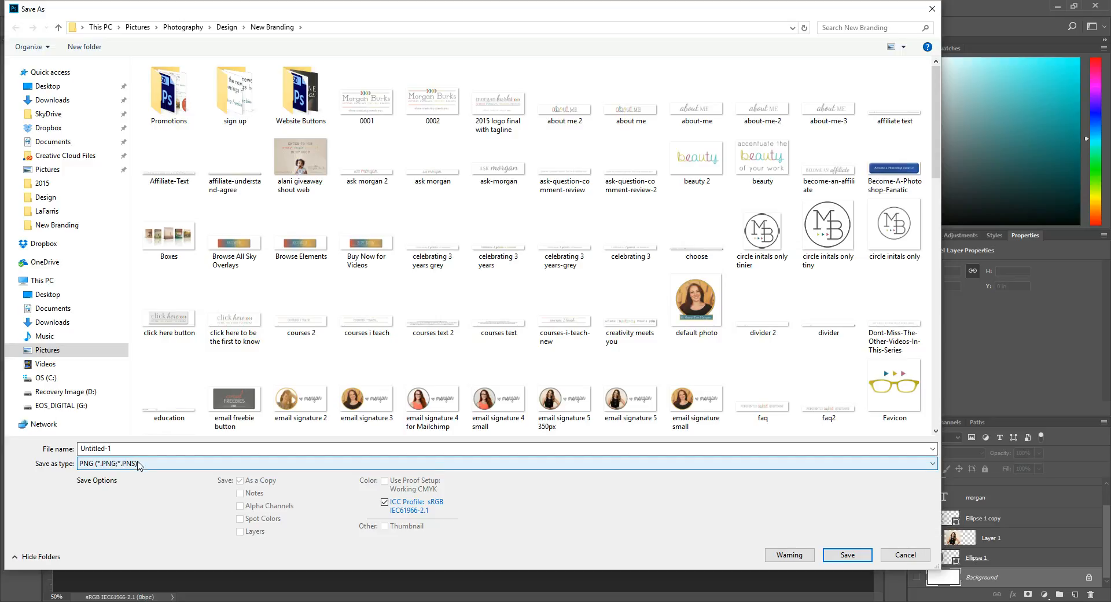
click(129, 449)
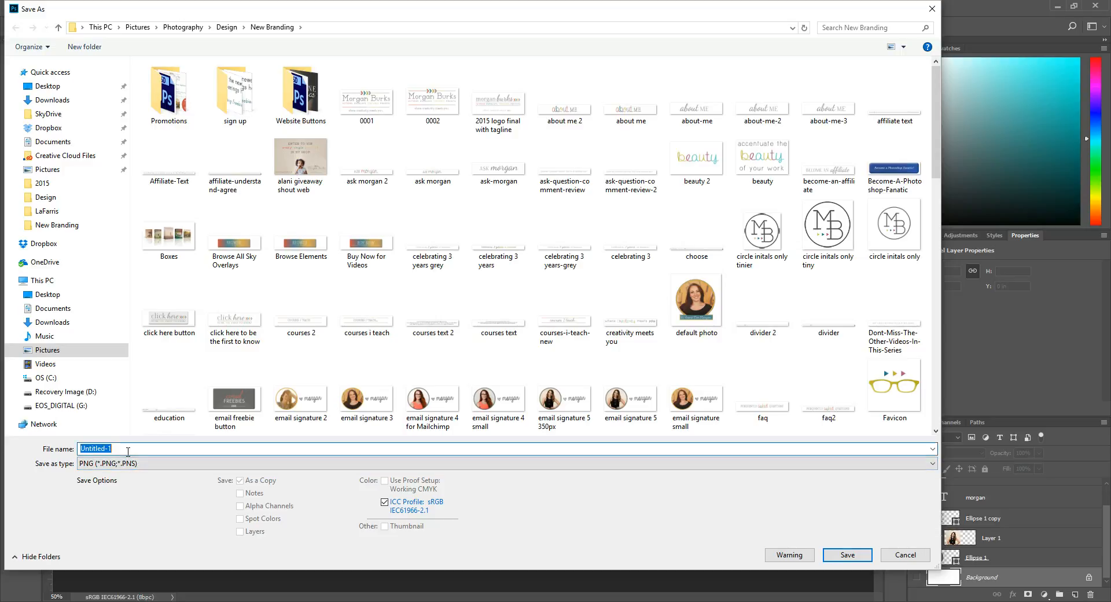
text(Morgan Signature)
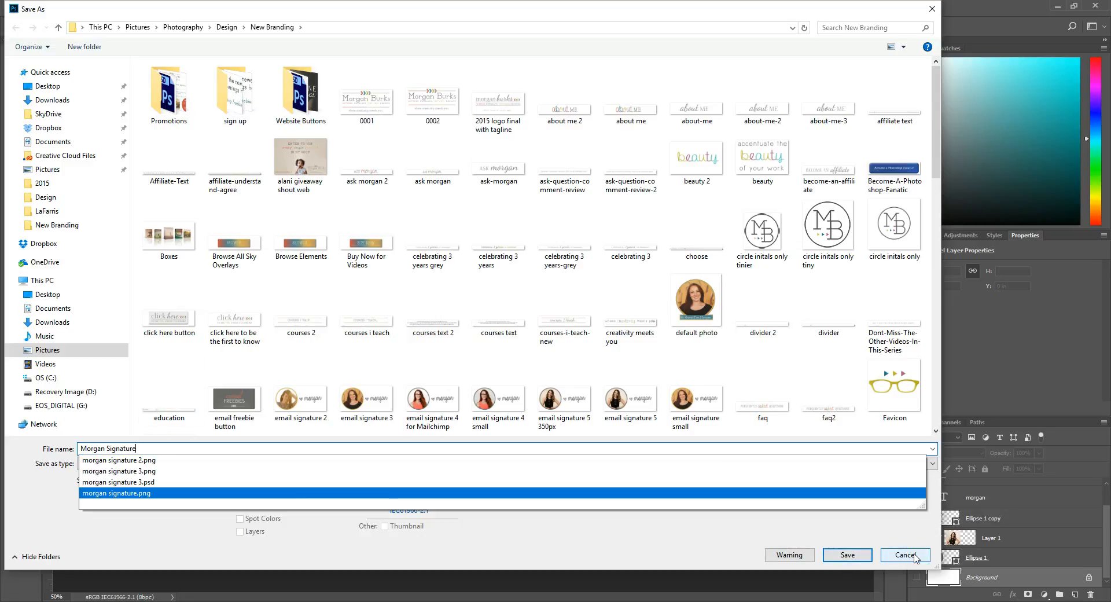
key(Down)
click(932, 7)
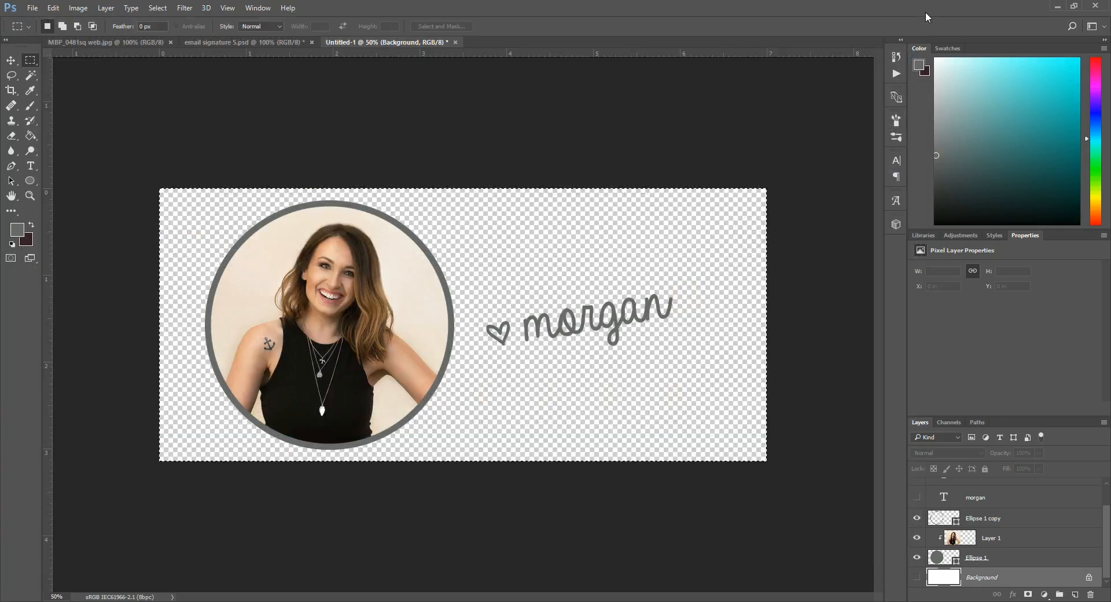